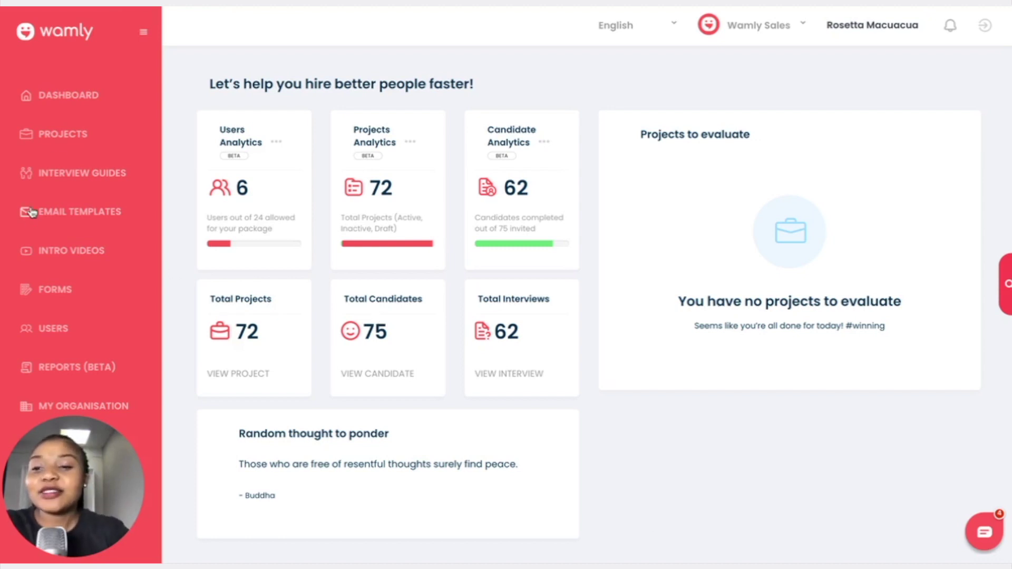
- Start a new Wamly project from scratch from the Projects list
{"action": "left_click", "coordinate": [65, 141]}
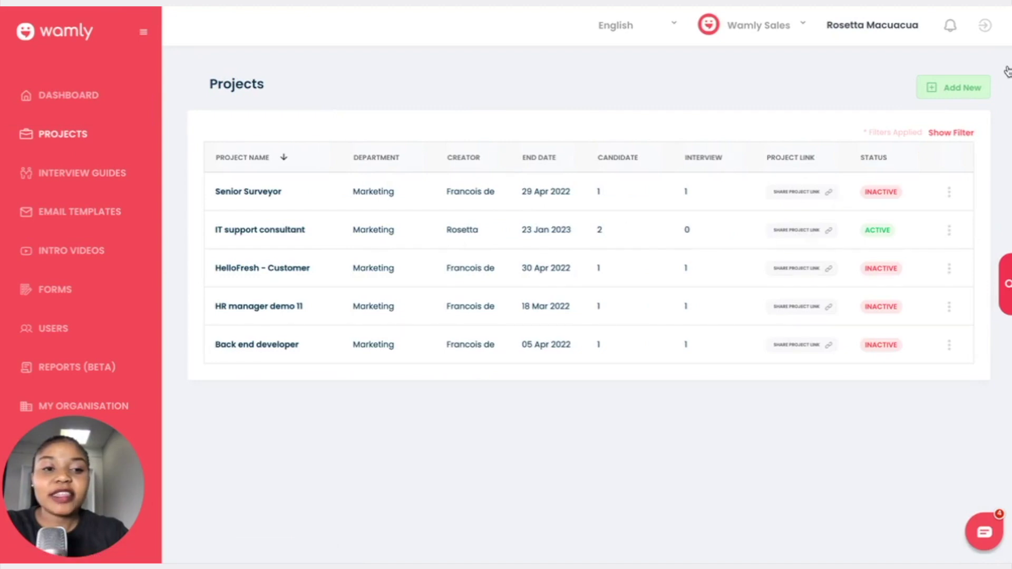
{"action": "left_click", "coordinate": [943, 92]}
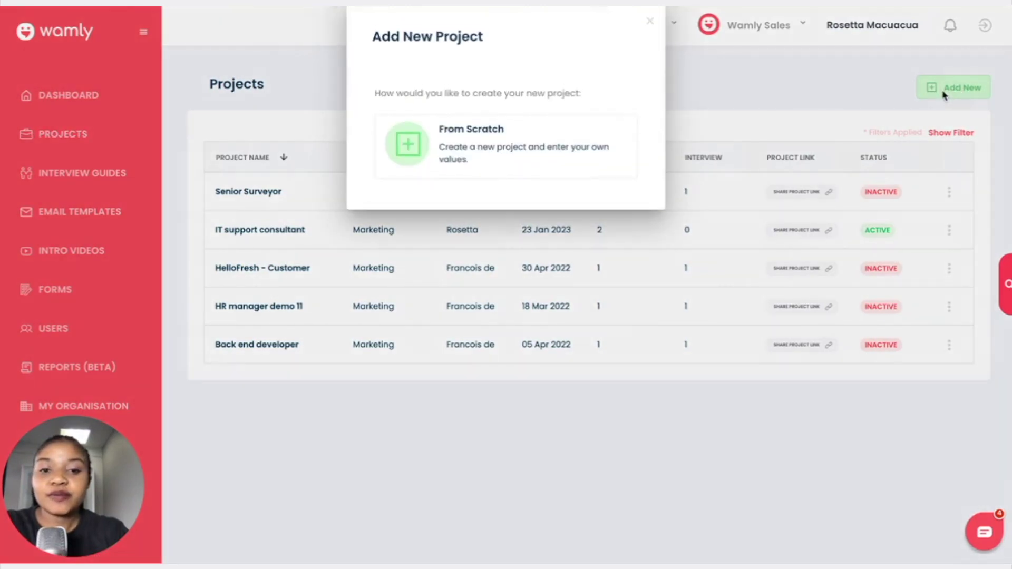
{"action": "left_click", "coordinate": [411, 149]}
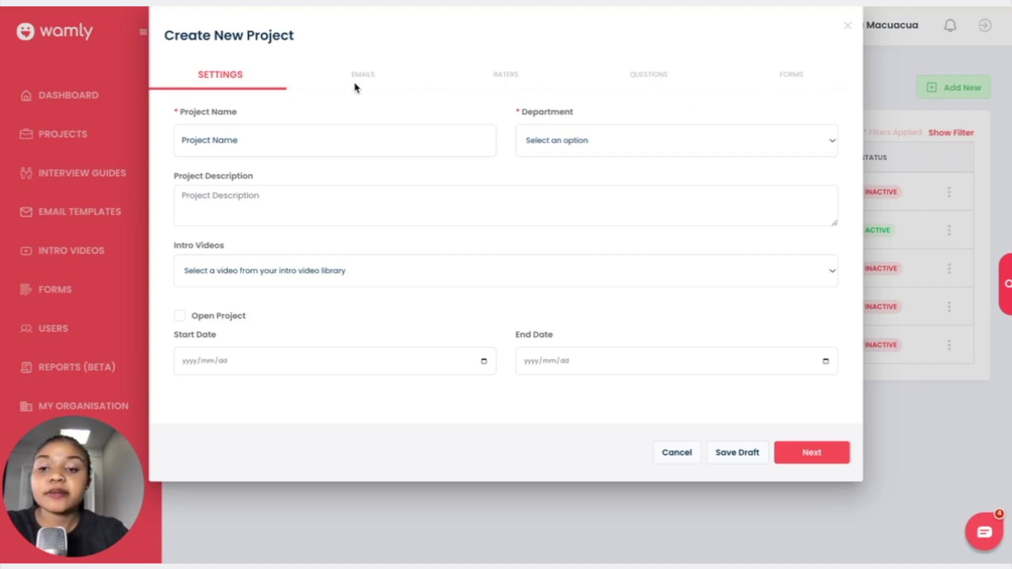
- Name the project 'IT support manager' with 'IT' in capitals
{"action": "mouse_move", "coordinate": [232, 113]}
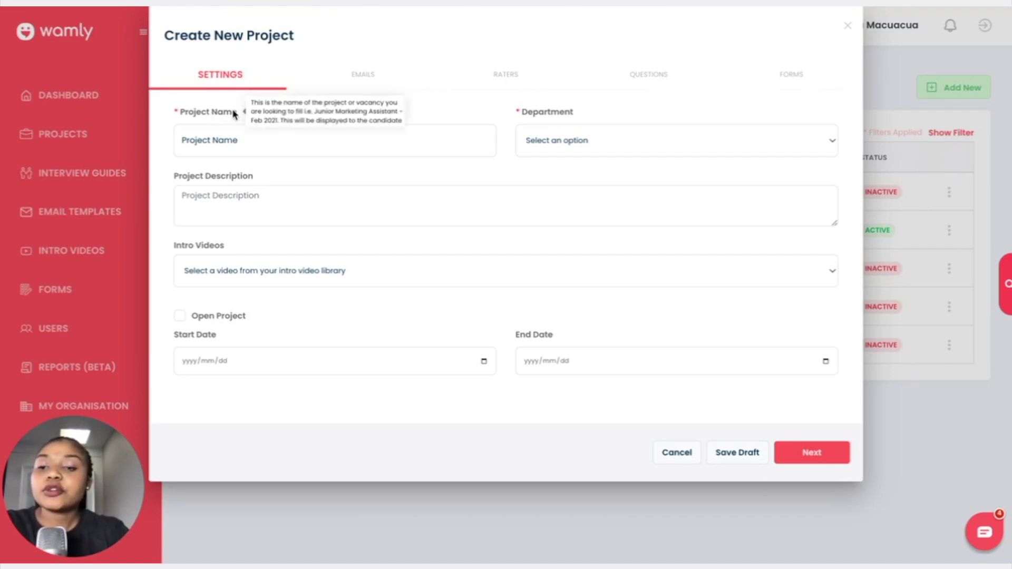
{"action": "left_click", "coordinate": [252, 142]}
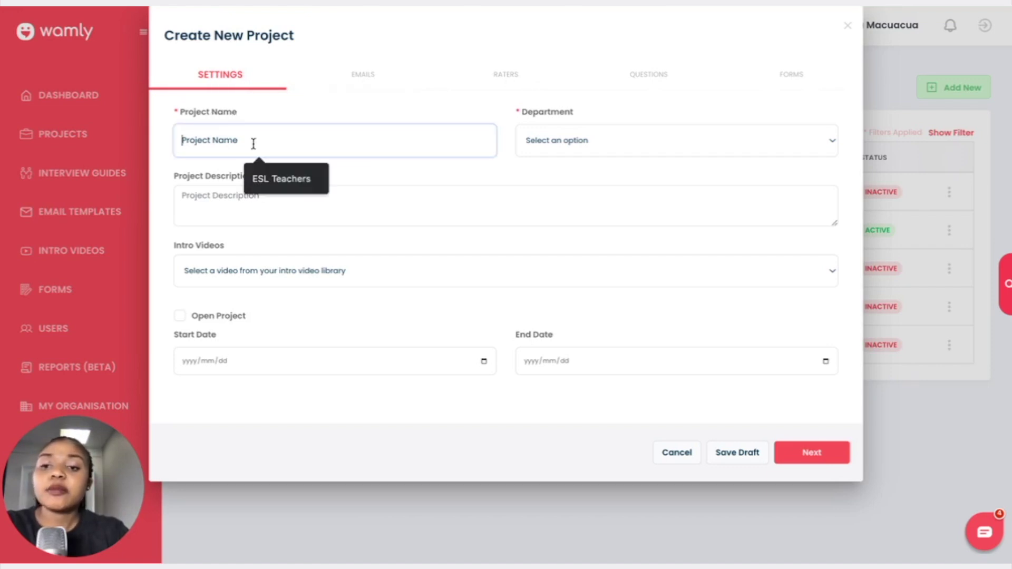
{"action": "type", "text": "it support manager"}
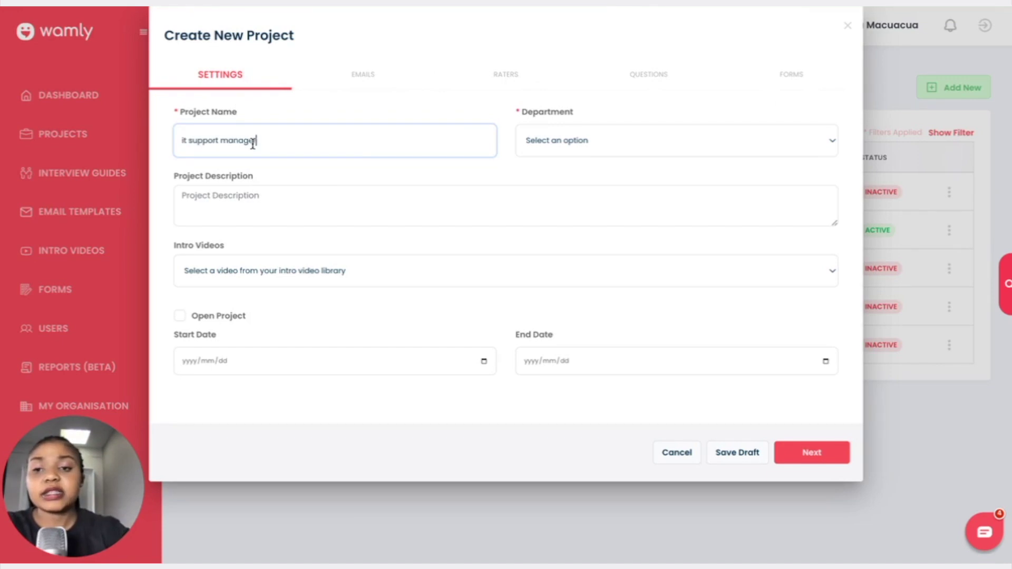
{"action": "left_click", "coordinate": [187, 141]}
{"action": "key", "text": "BackSpace"}
{"action": "key", "text": "BackSpace"}
{"action": "type", "text": "IT"}
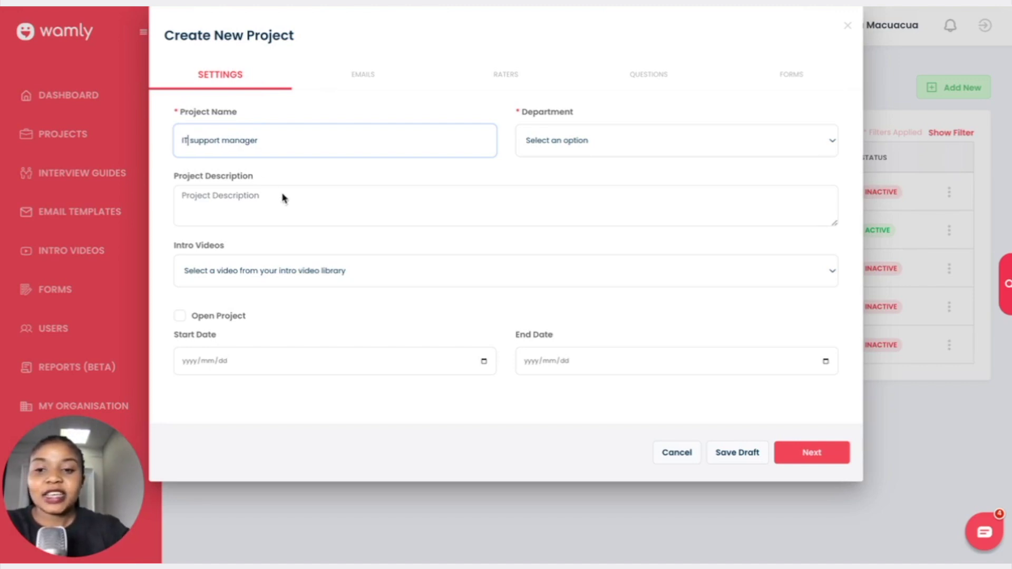
- Assign the project to the Marketing department
{"action": "left_click", "coordinate": [577, 149]}
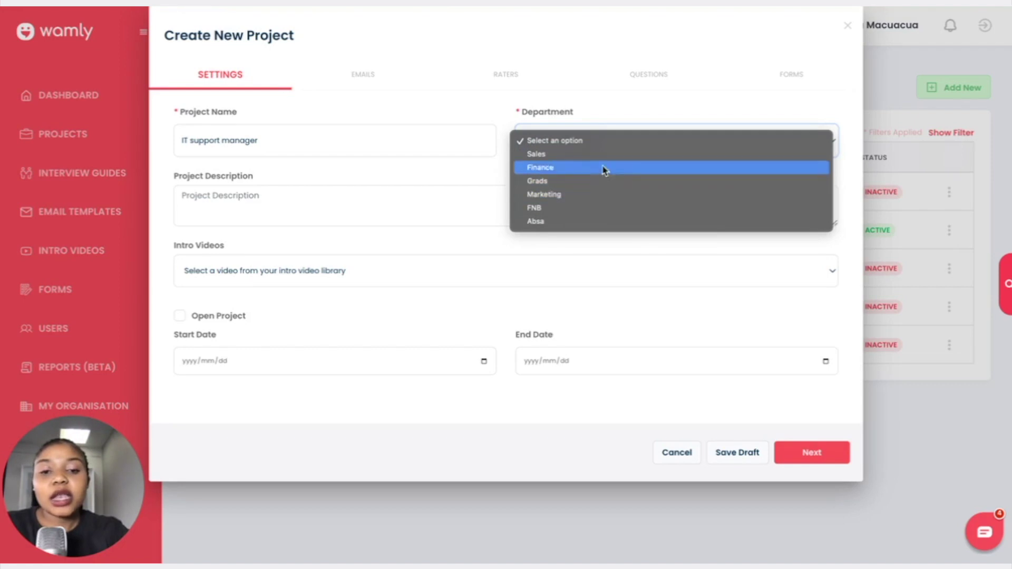
{"action": "left_click", "coordinate": [605, 194]}
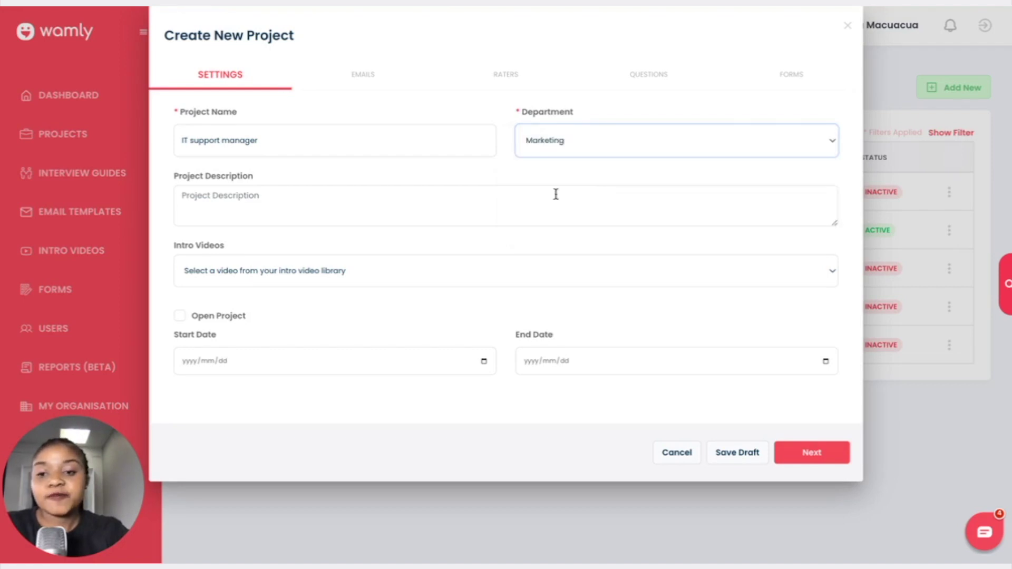
{"action": "left_click", "coordinate": [328, 200]}
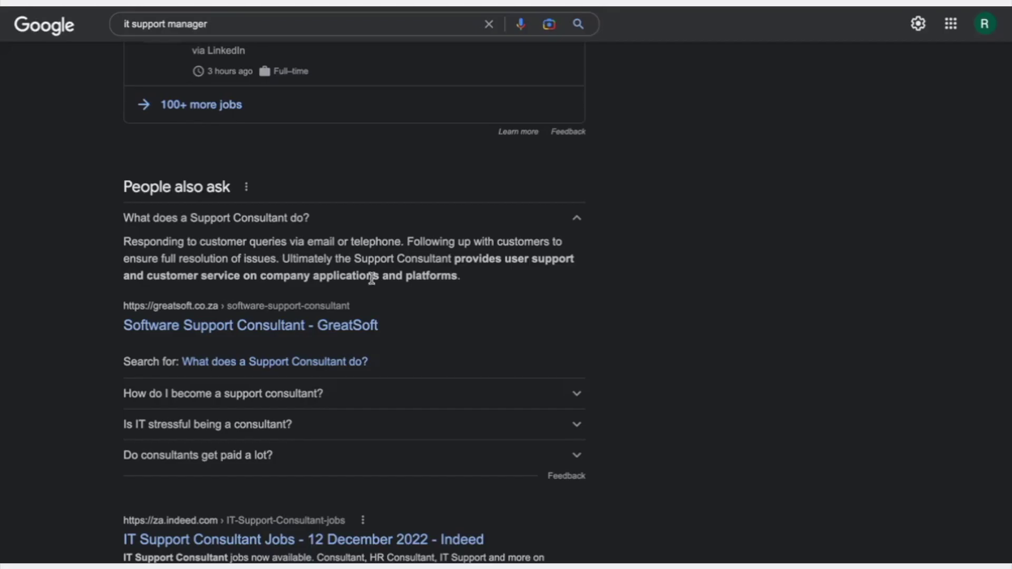
- Select and copy the Google answer explaining what a Support Consultant does
{"action": "left_click_drag", "start_coordinate": [454, 280], "coordinate": [122, 249]}
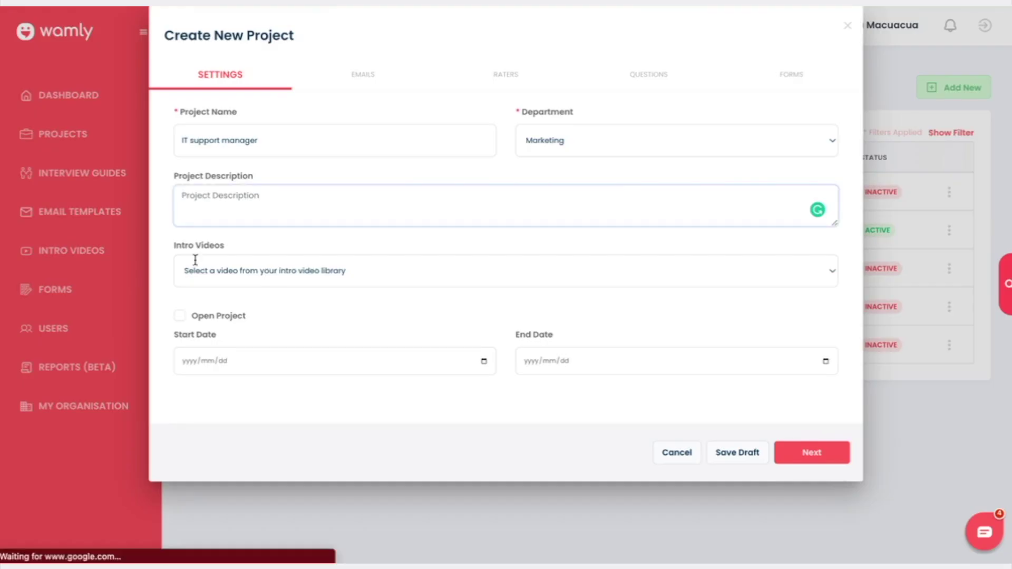
- Paste the Support Consultant paragraph as the description and choose the Line Manger intro video
{"action": "type", "text": "Responding to customer queries via email or telephone. Following up with customers to ensure full resolution of issues. Ultimately the Support Consultant provides user support and customer service on company applications and platforms."}
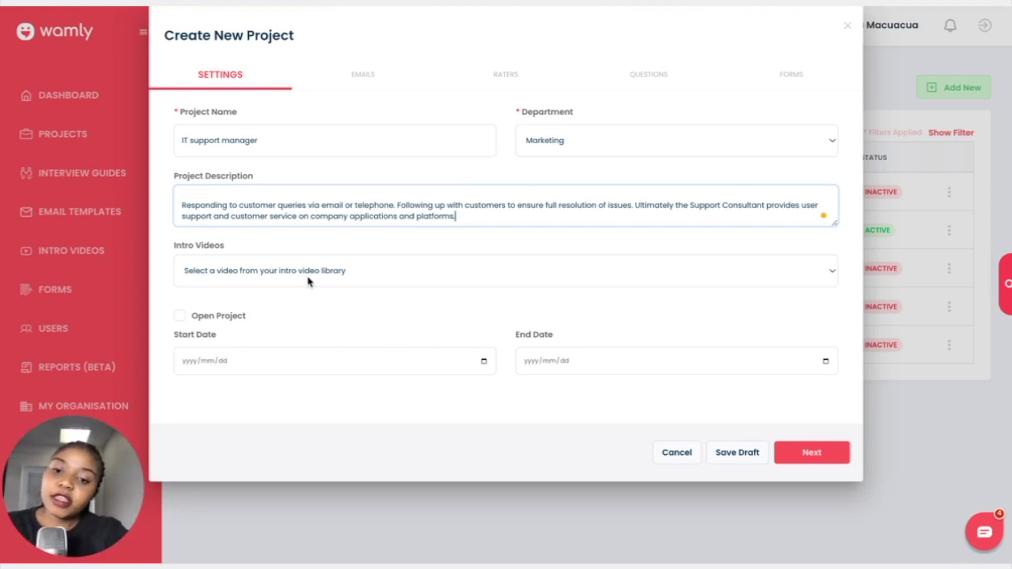
{"action": "left_click", "coordinate": [829, 272]}
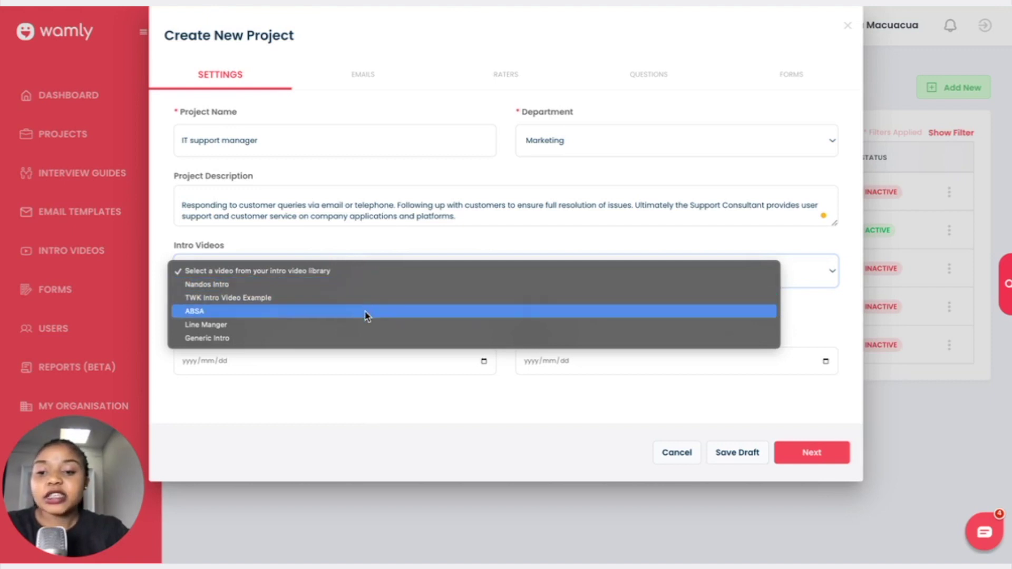
{"action": "left_click", "coordinate": [363, 324]}
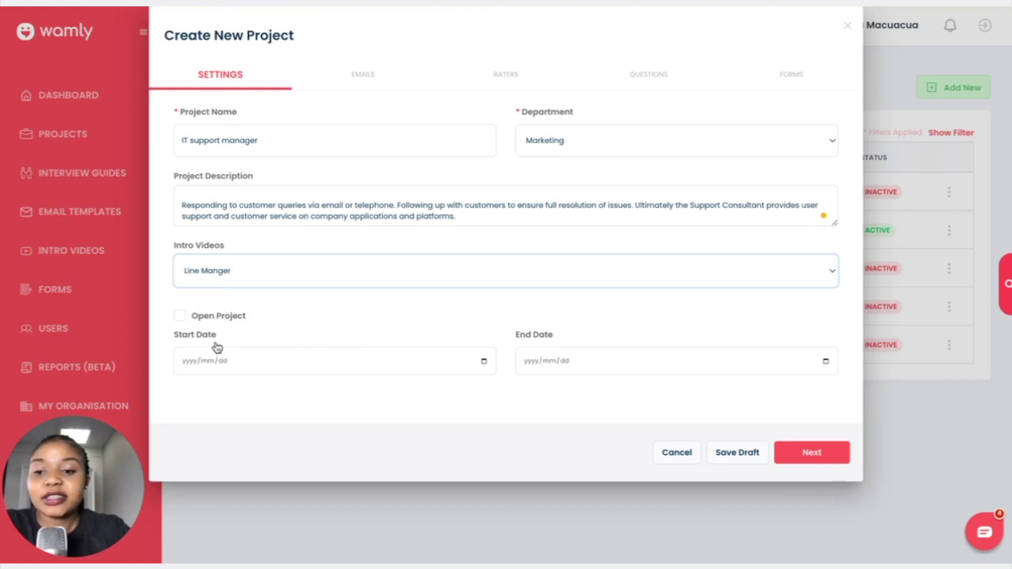
- Set the project's start date to 2022/12/14 using the calendar
{"action": "mouse_move", "coordinate": [223, 335]}
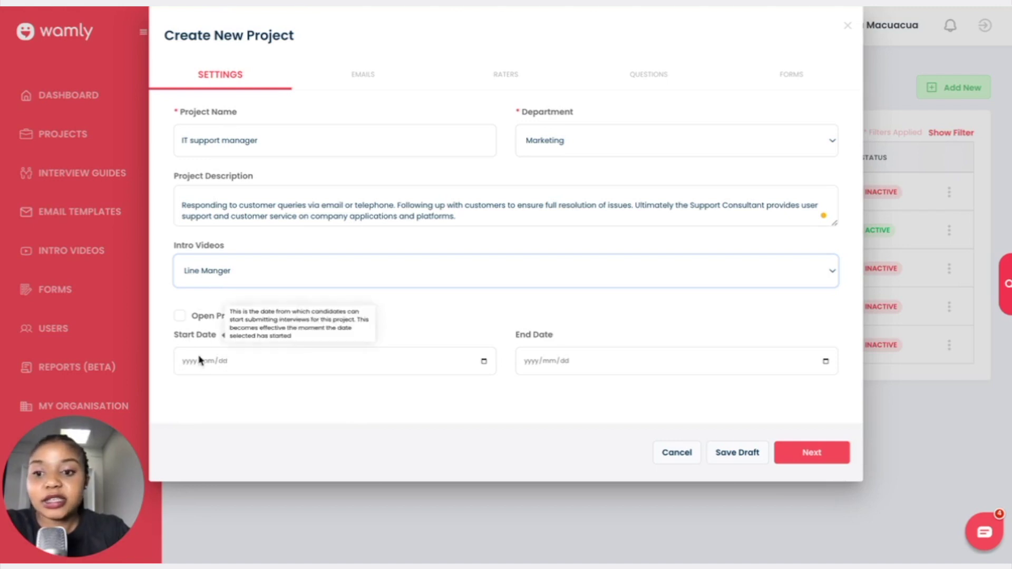
{"action": "left_click", "coordinate": [484, 363]}
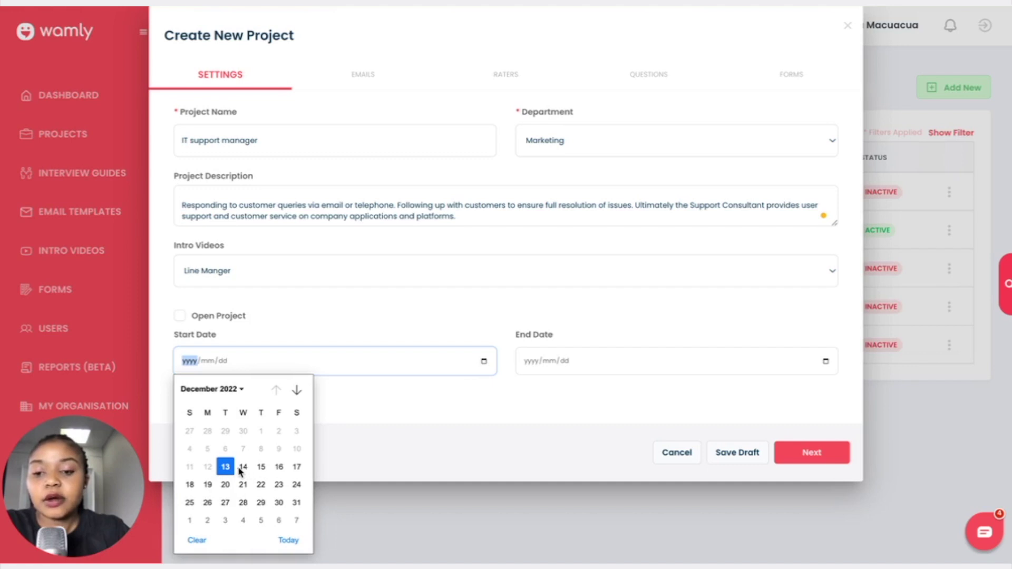
{"action": "key", "text": "Right"}
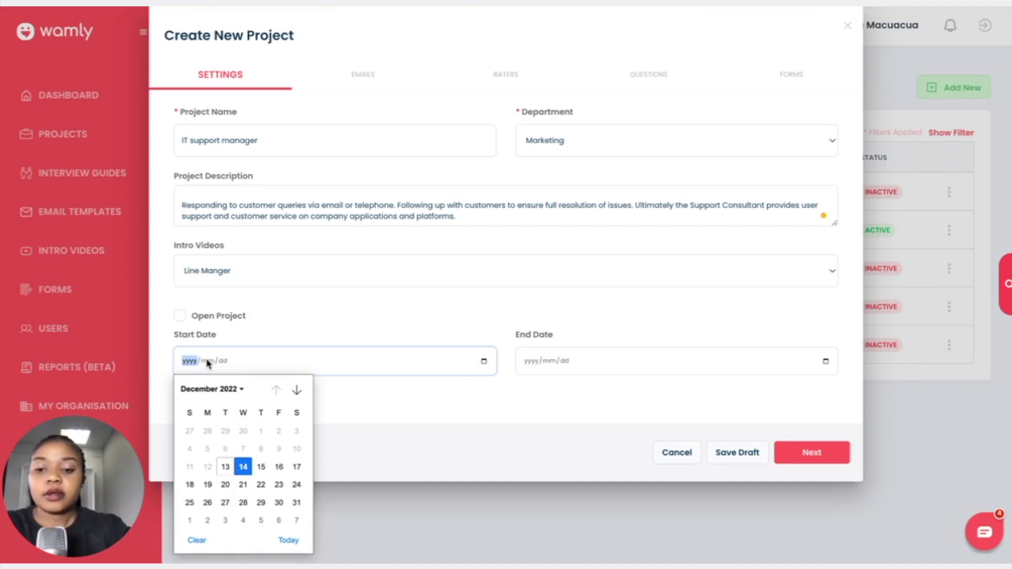
{"action": "key", "text": "Return"}
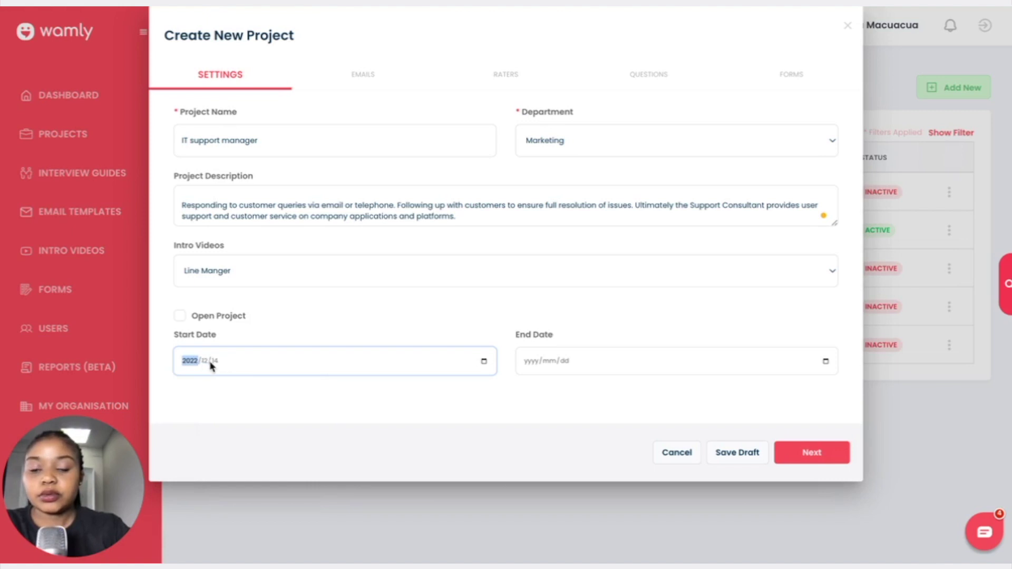
{"action": "key", "text": "Tab"}
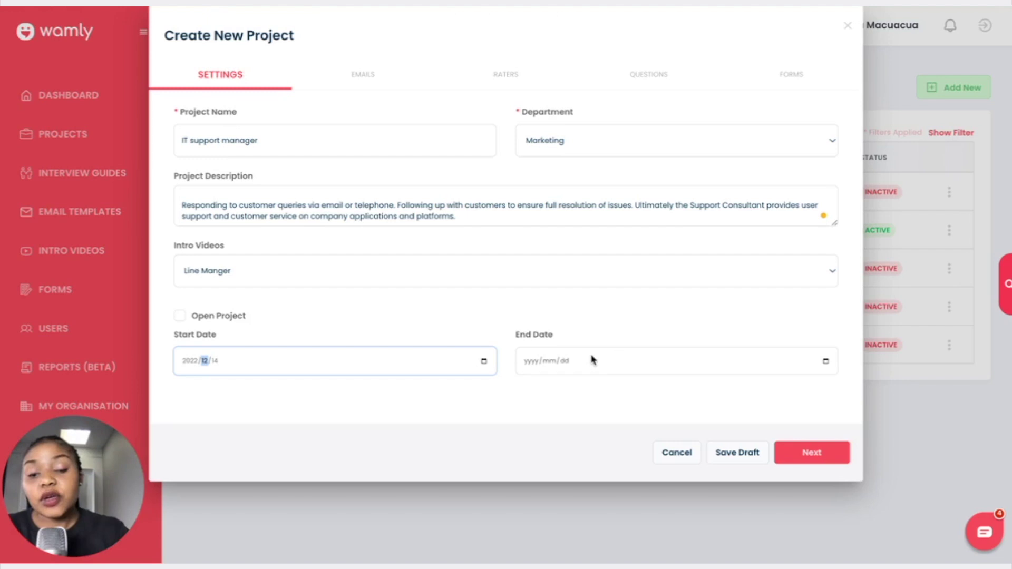
- Enter an end date of 2023/01/24 and continue to the Emails step
{"action": "left_click", "coordinate": [535, 362]}
{"action": "type", "text": "2023/"}
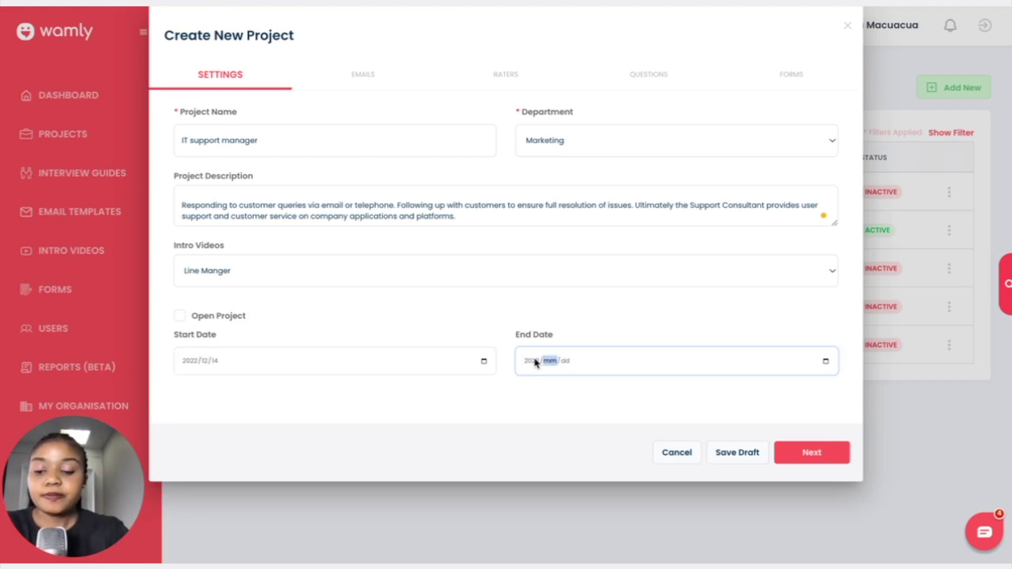
{"action": "type", "text": "01/"}
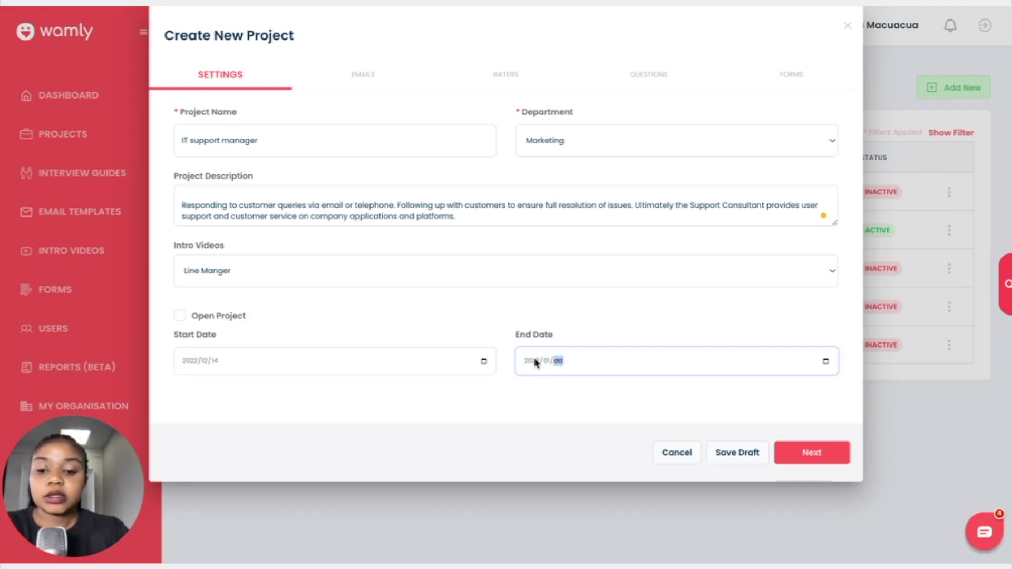
{"action": "type", "text": "24"}
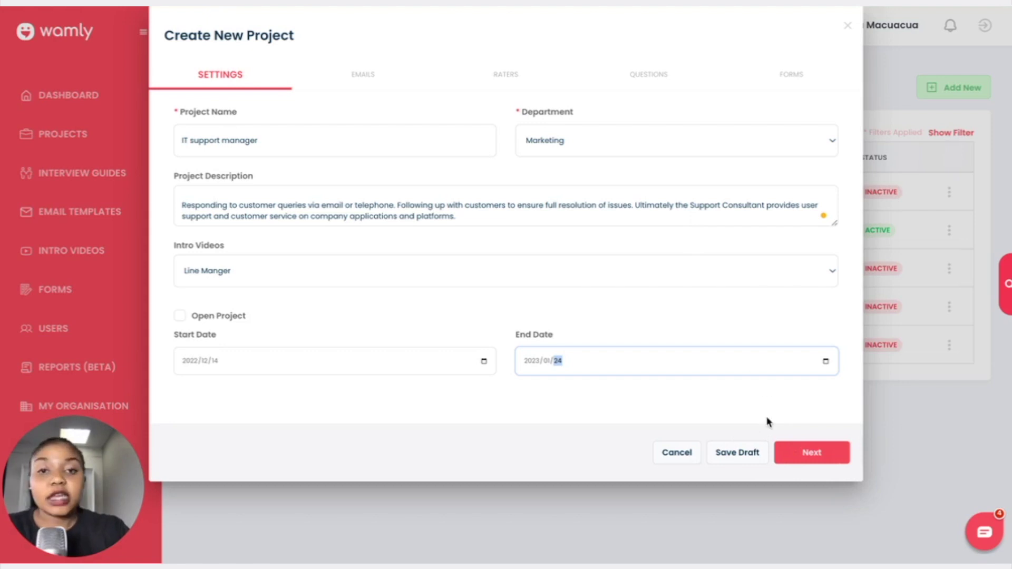
{"action": "left_click", "coordinate": [810, 461]}
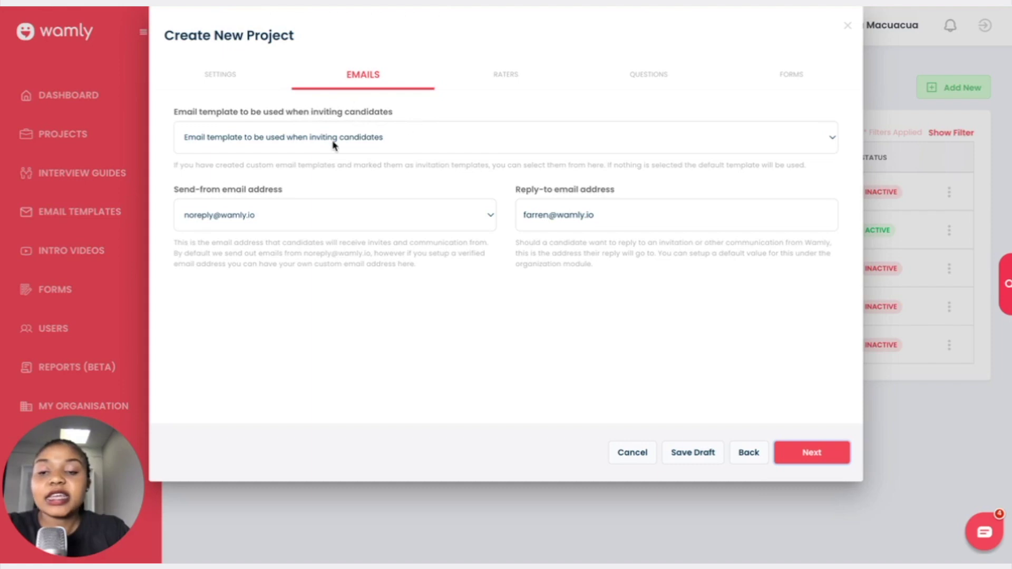
{"action": "left_click", "coordinate": [831, 141]}
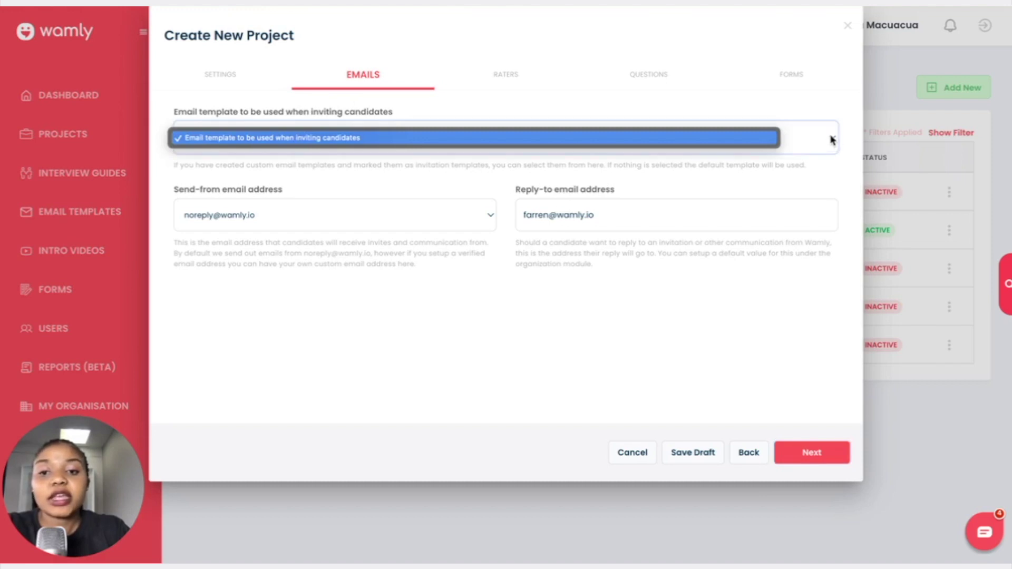
{"action": "left_click", "coordinate": [833, 139]}
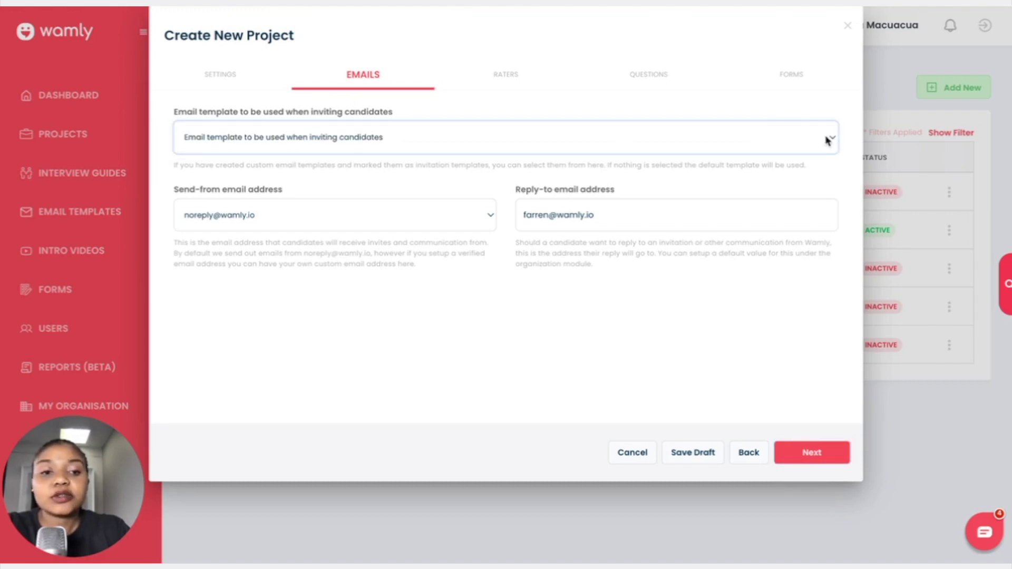
{"action": "left_click", "coordinate": [828, 141]}
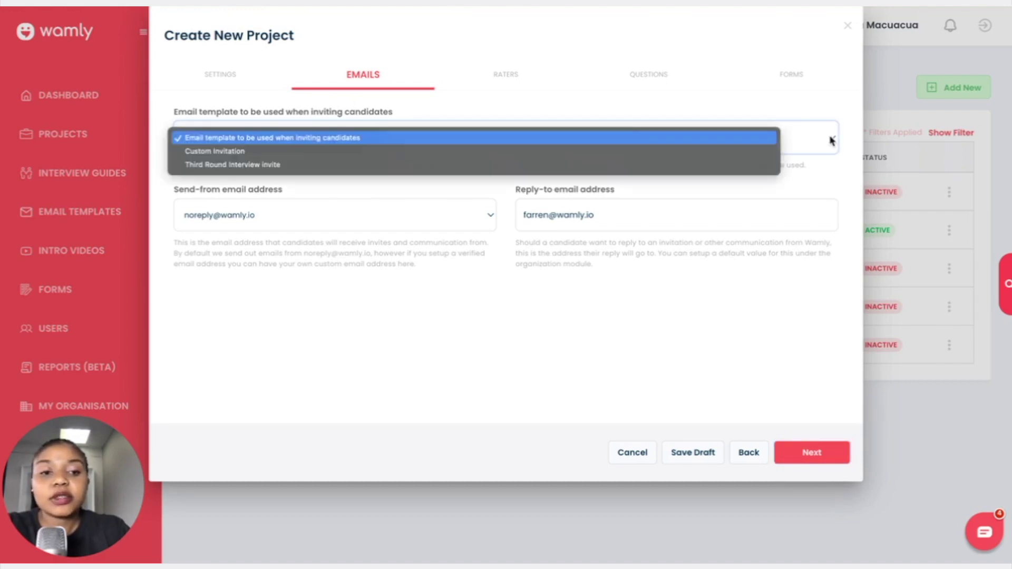
{"action": "left_click", "coordinate": [547, 152]}
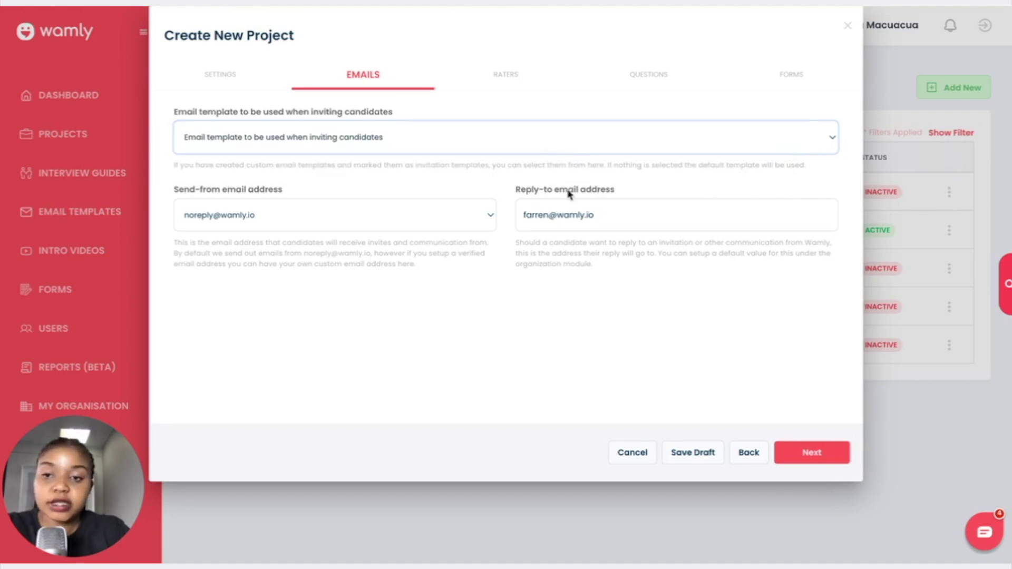
{"action": "left_click", "coordinate": [558, 151]}
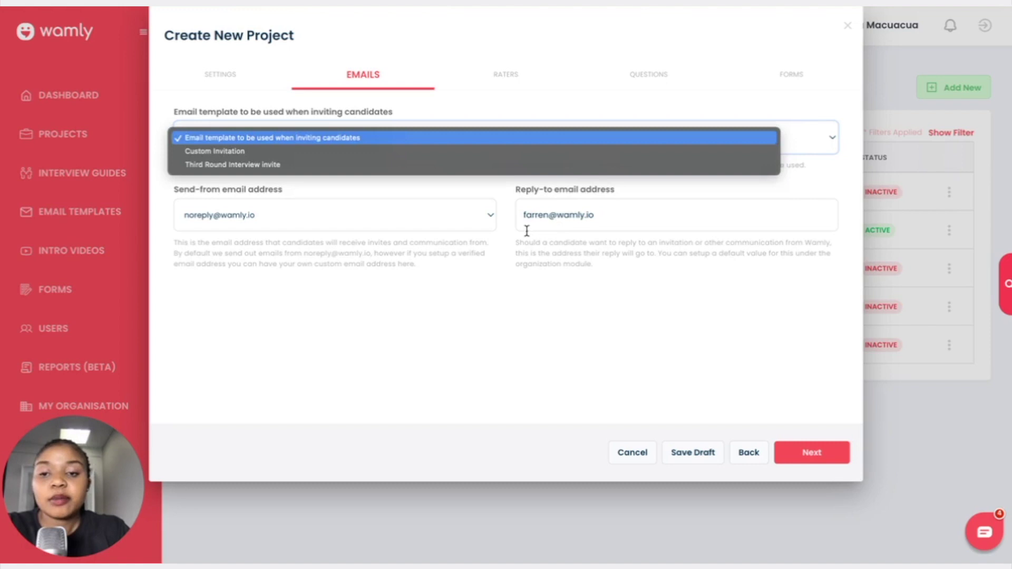
{"action": "left_click", "coordinate": [275, 151]}
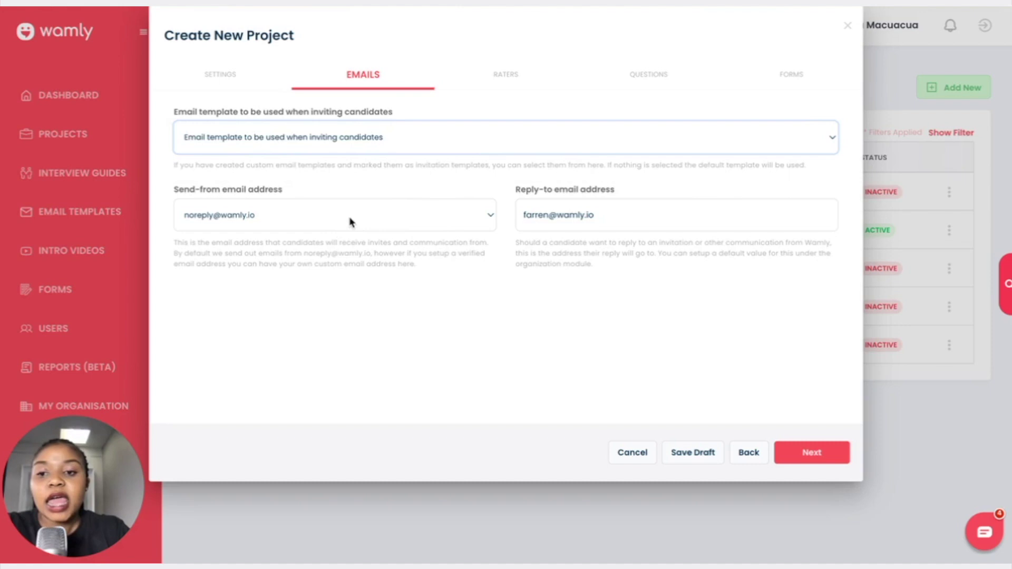
{"action": "left_click", "coordinate": [320, 216]}
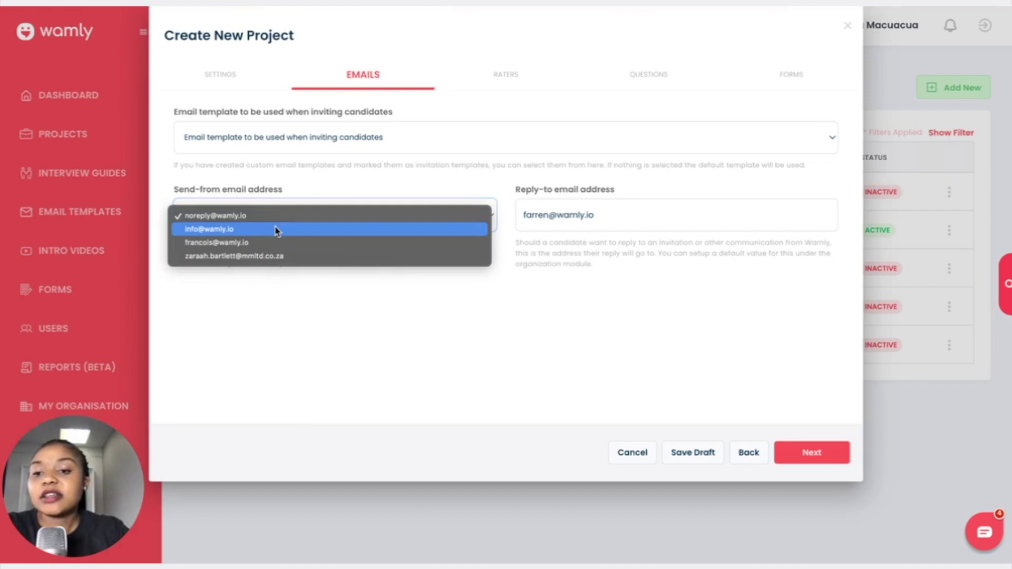
{"action": "key", "text": "Escape"}
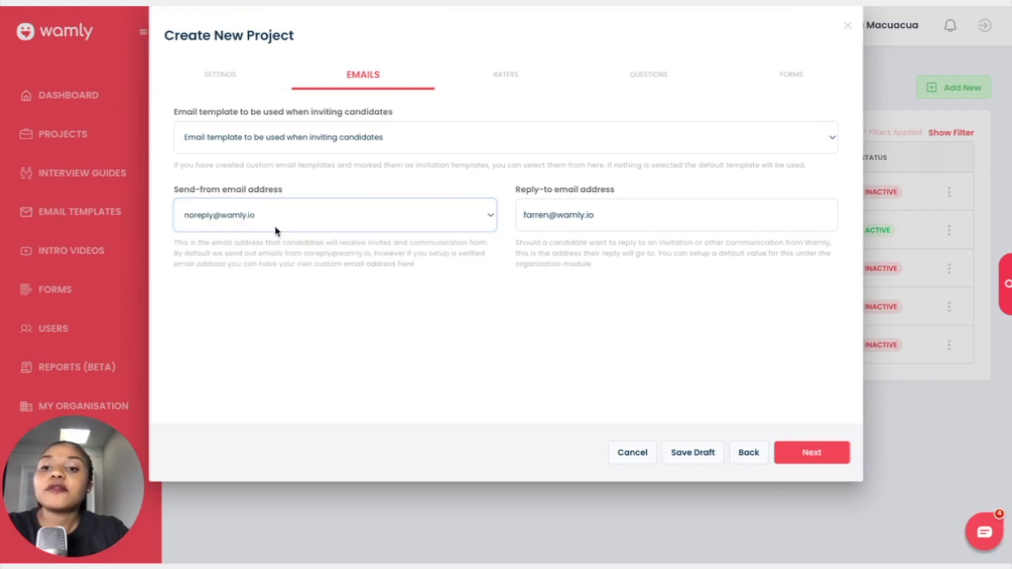
{"action": "left_click", "coordinate": [303, 217]}
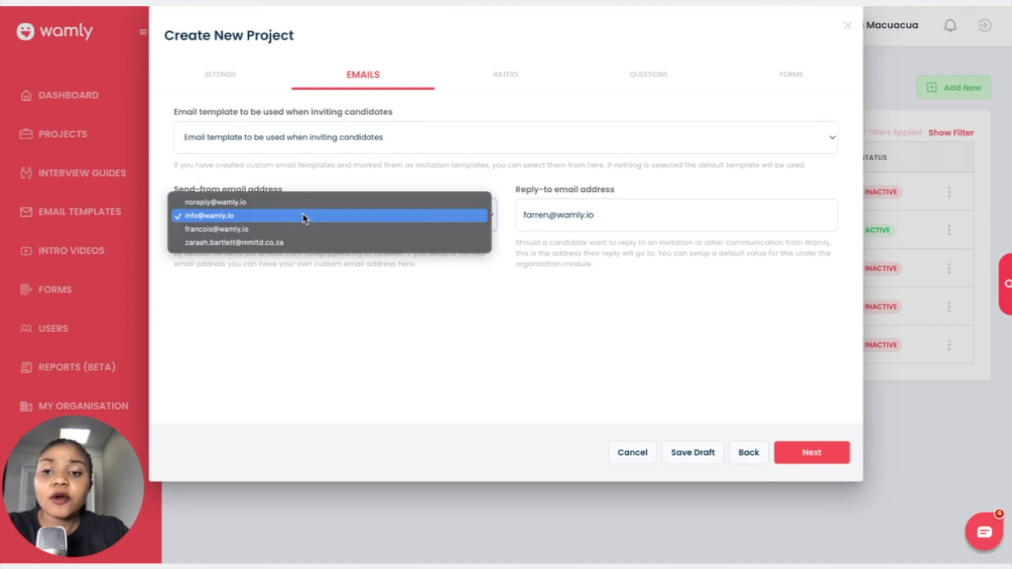
{"action": "left_click", "coordinate": [303, 217]}
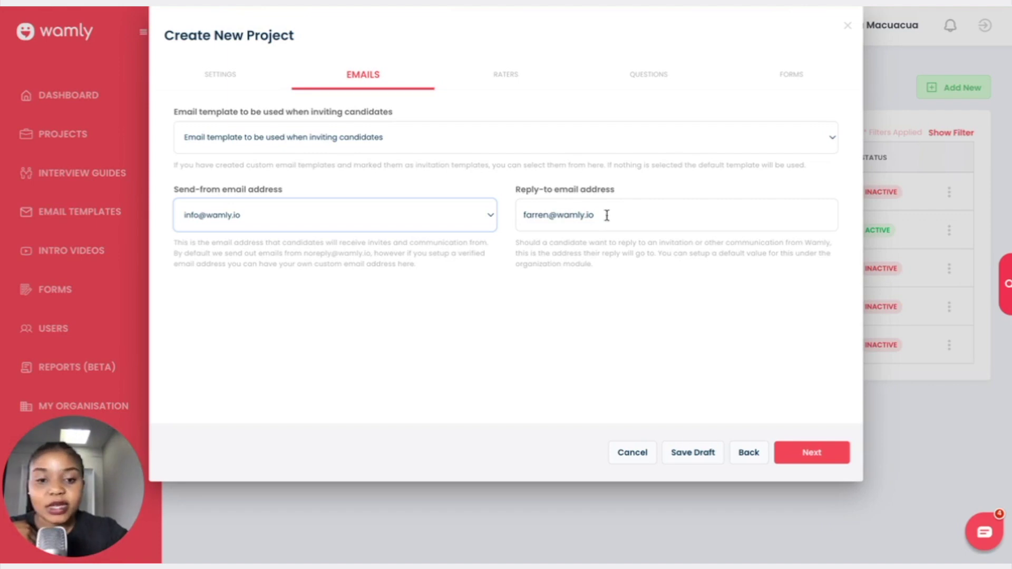
- Advance to the Raters step and review its notification options and available raters
{"action": "left_click", "coordinate": [814, 456]}
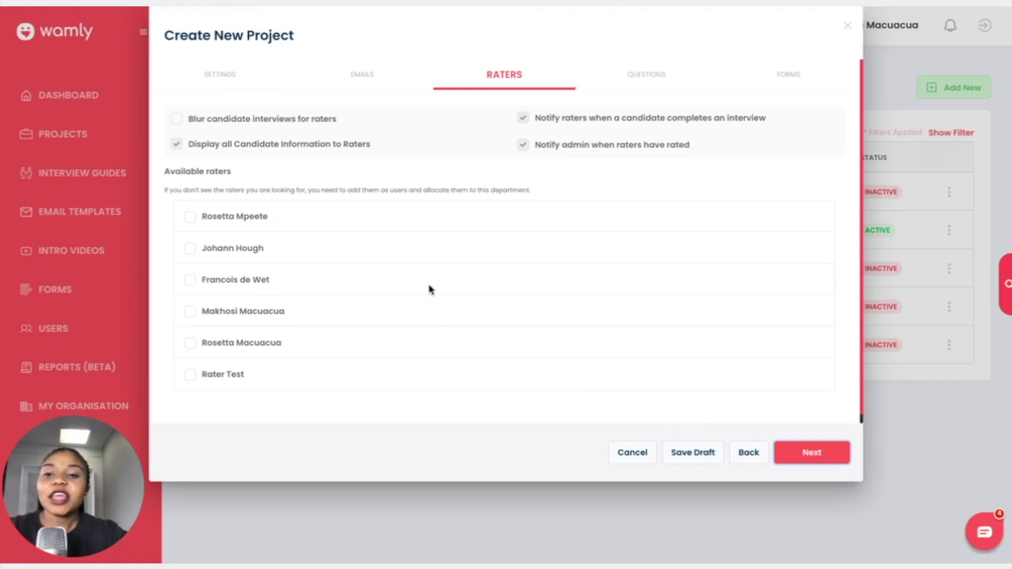
{"action": "mouse_move", "coordinate": [194, 120]}
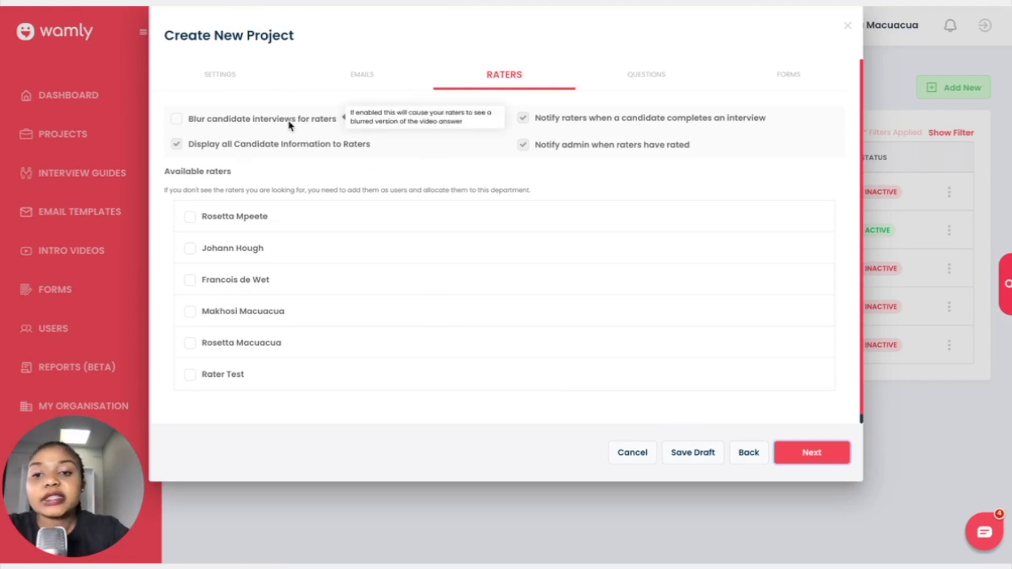
{"action": "mouse_move", "coordinate": [532, 122]}
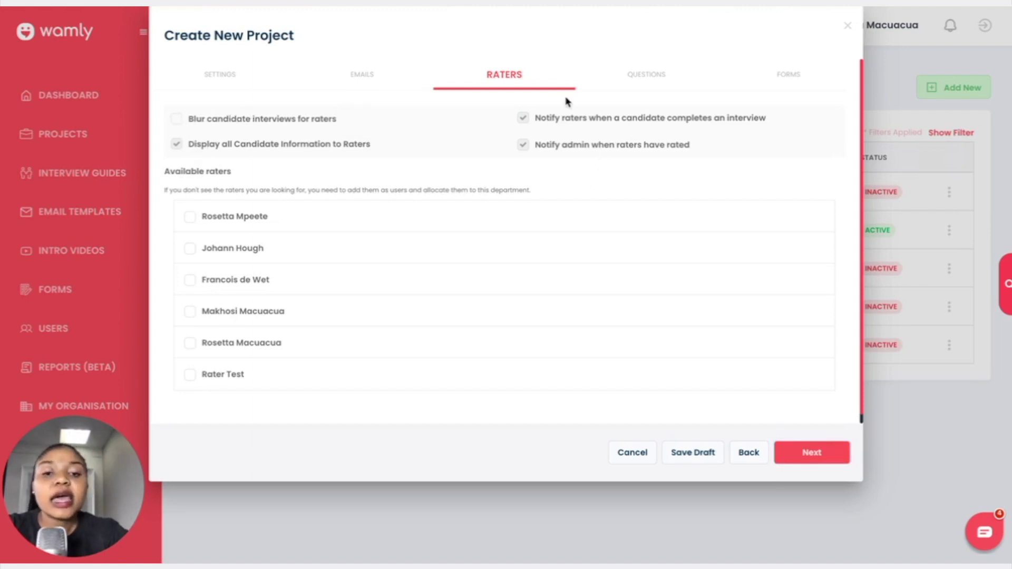
{"action": "mouse_move", "coordinate": [577, 121]}
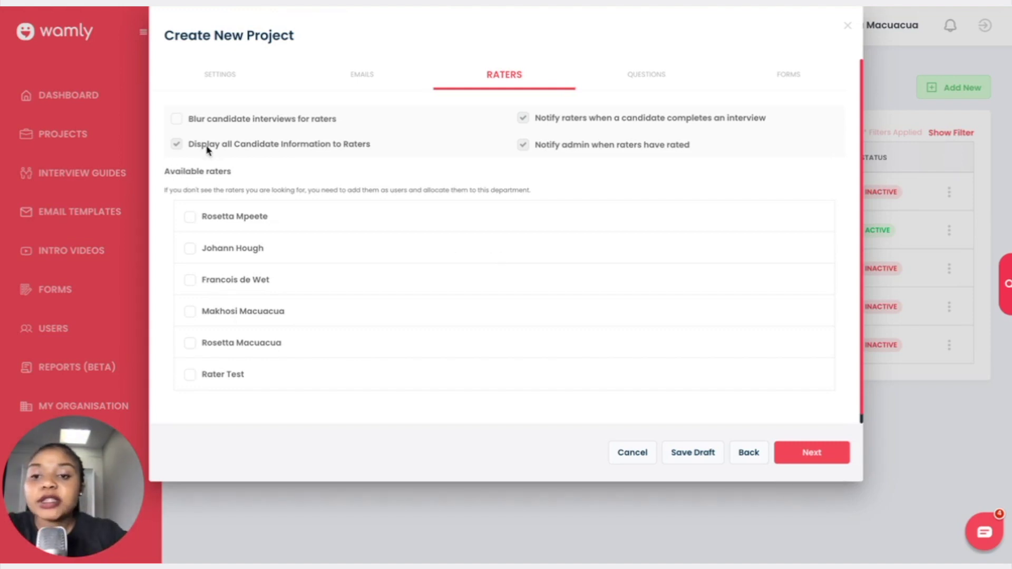
{"action": "mouse_move", "coordinate": [241, 149]}
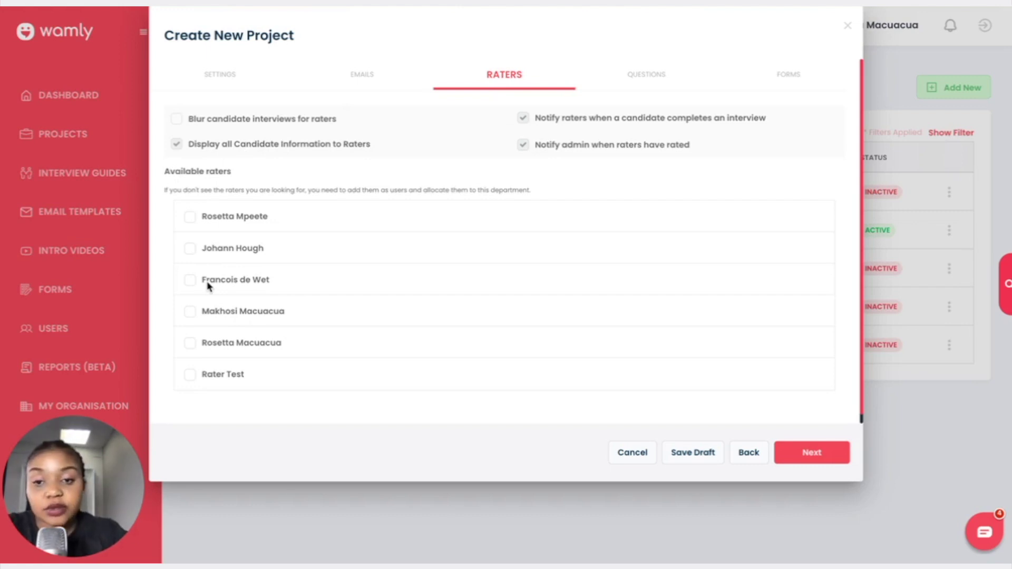
- Turn off Display all Candidate Information to Raters, add two raters, and continue to Questions
{"action": "left_click", "coordinate": [177, 146]}
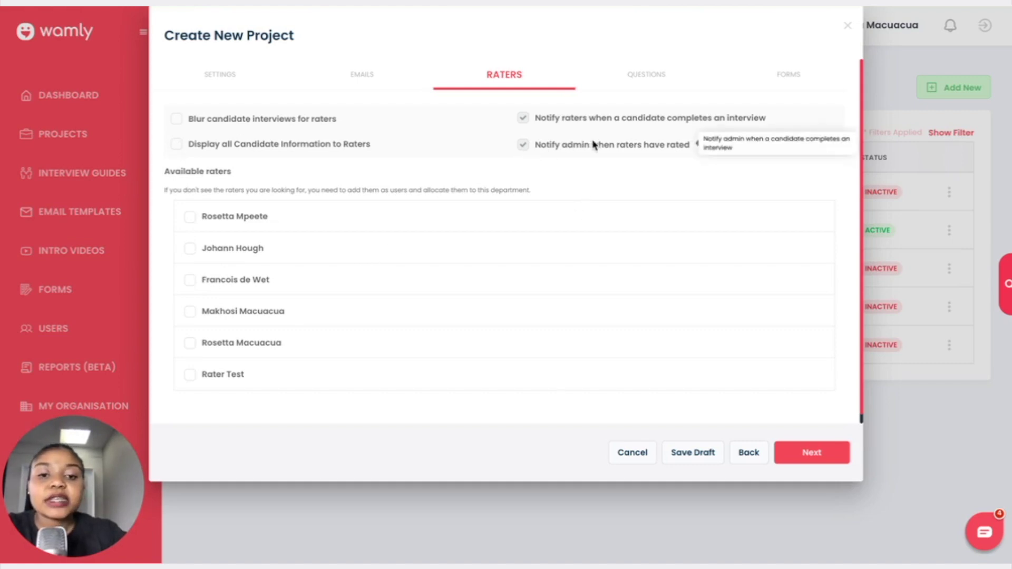
{"action": "mouse_move", "coordinate": [624, 564]}
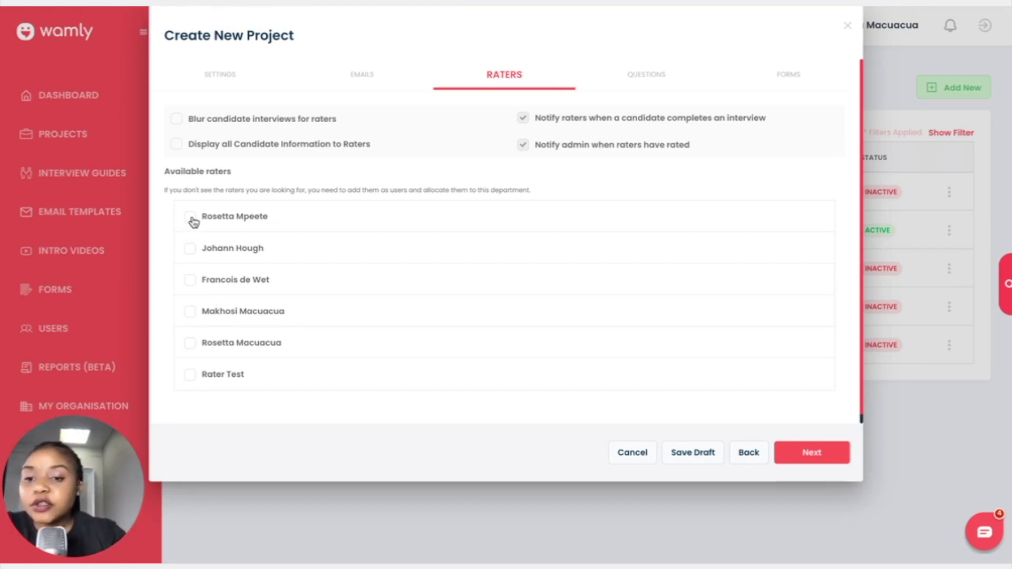
{"action": "left_click", "coordinate": [190, 375]}
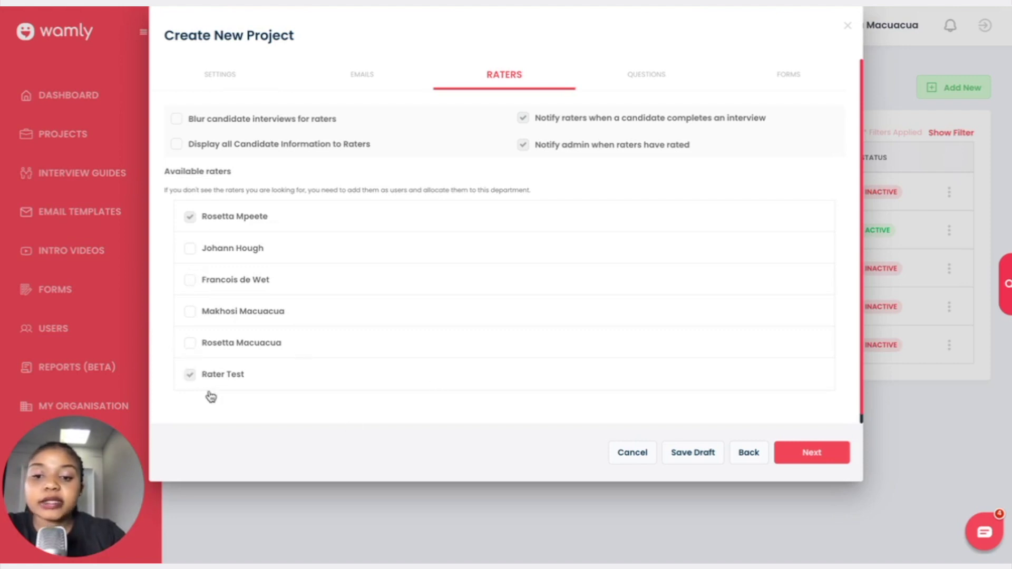
{"action": "left_click", "coordinate": [831, 454]}
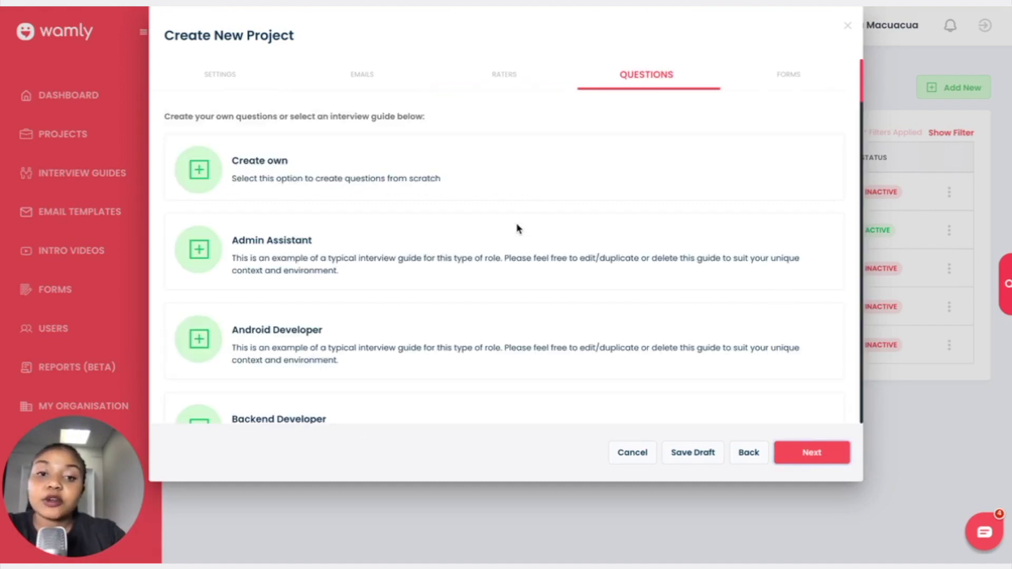
- Clear the questions and load the IT Support guide's three questions, totalling 03m 45s
{"action": "left_click", "coordinate": [198, 174]}
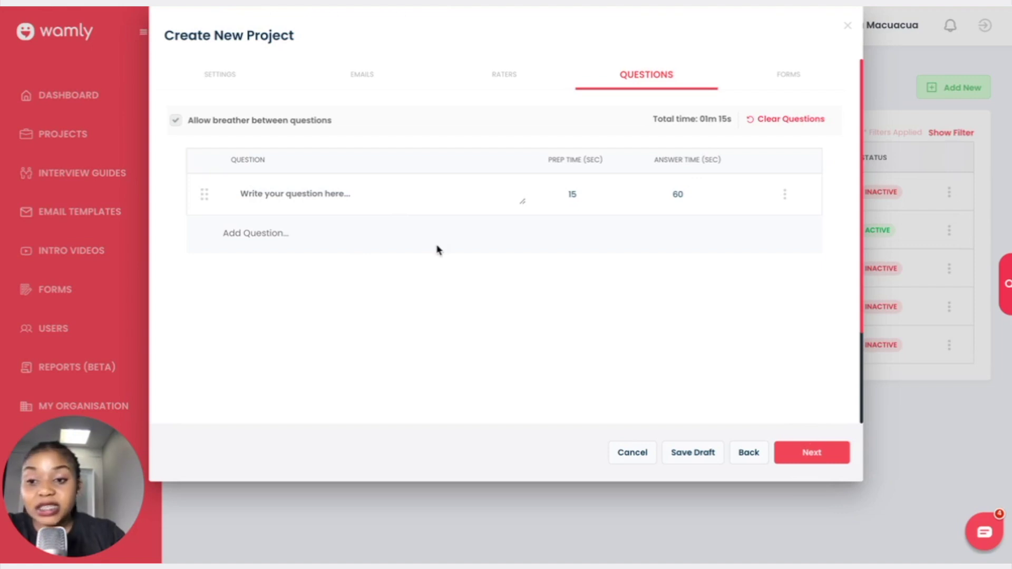
{"action": "left_click", "coordinate": [794, 121]}
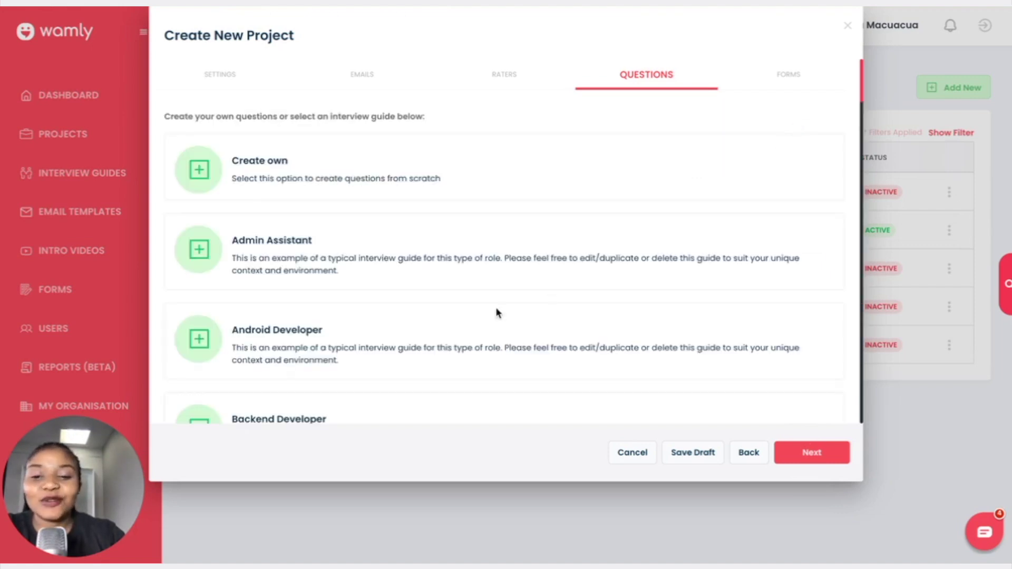
{"action": "scroll", "coordinate": [495, 308], "scroll_direction": "down", "scroll_amount": 3}
{"action": "scroll", "coordinate": [496, 310], "scroll_direction": "down", "scroll_amount": 8}
{"action": "scroll", "coordinate": [496, 308], "scroll_direction": "down", "scroll_amount": 8}
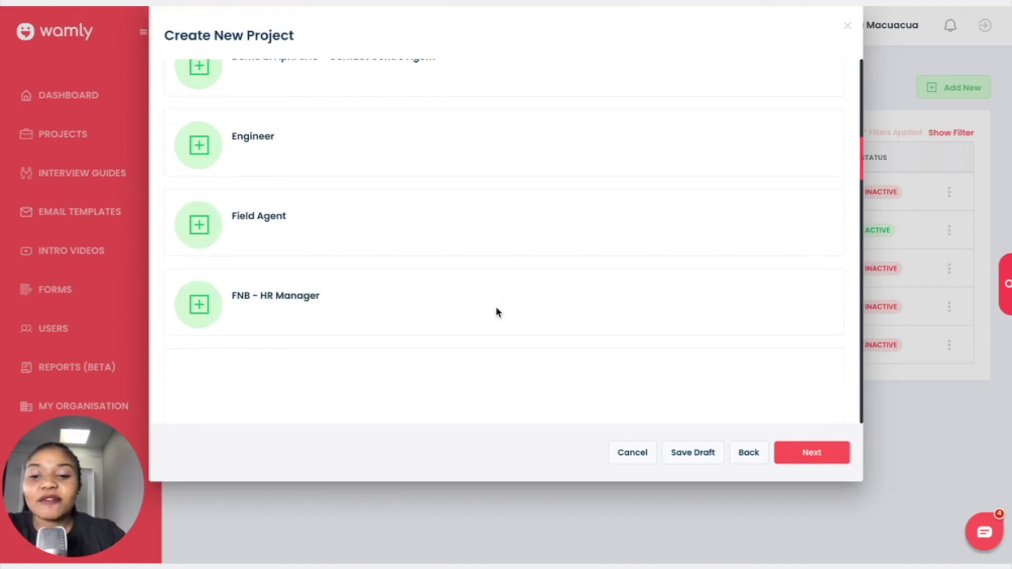
{"action": "scroll", "coordinate": [496, 312], "scroll_direction": "down", "scroll_amount": 10}
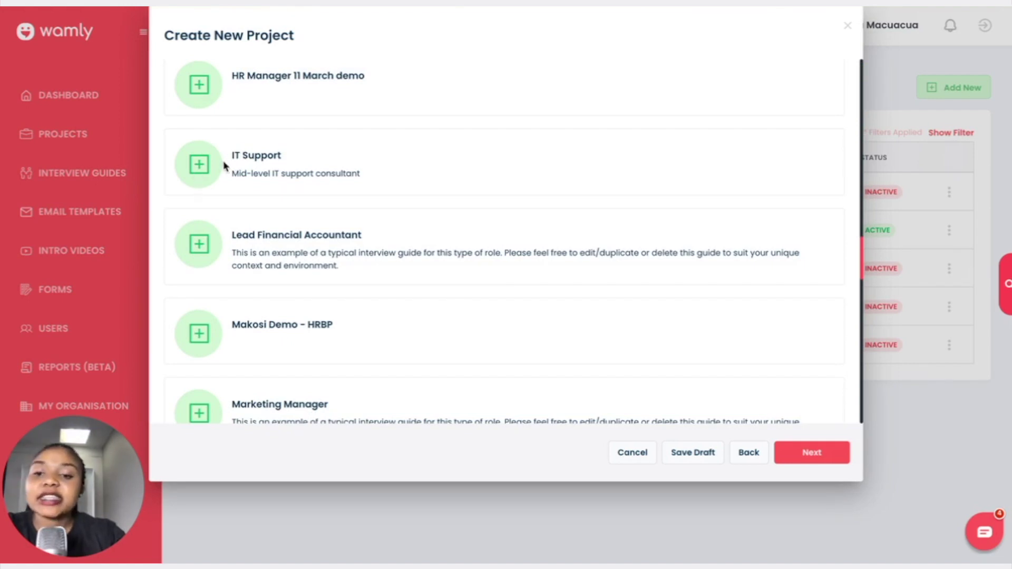
{"action": "left_click", "coordinate": [199, 165]}
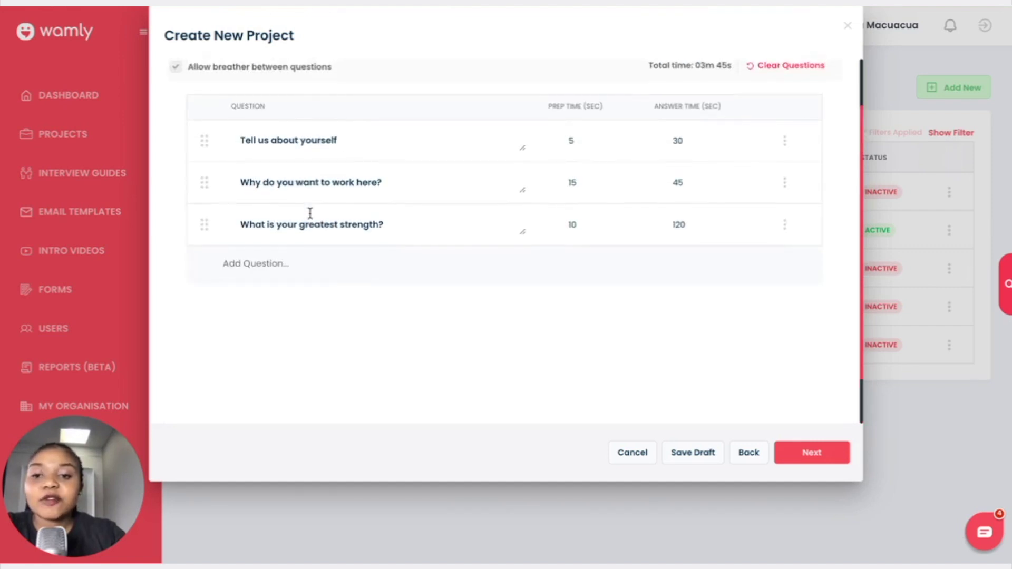
{"action": "scroll", "coordinate": [311, 216], "scroll_direction": "up", "scroll_amount": 1}
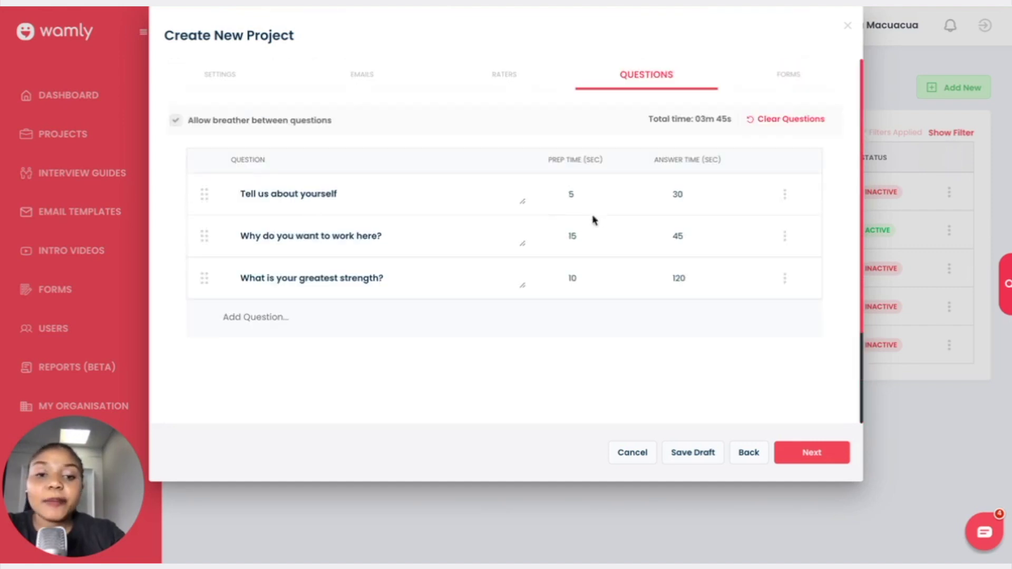
- Add the question 'What is your name?' and give the first question 10 s prep and 60 s answer
{"action": "left_click", "coordinate": [241, 318]}
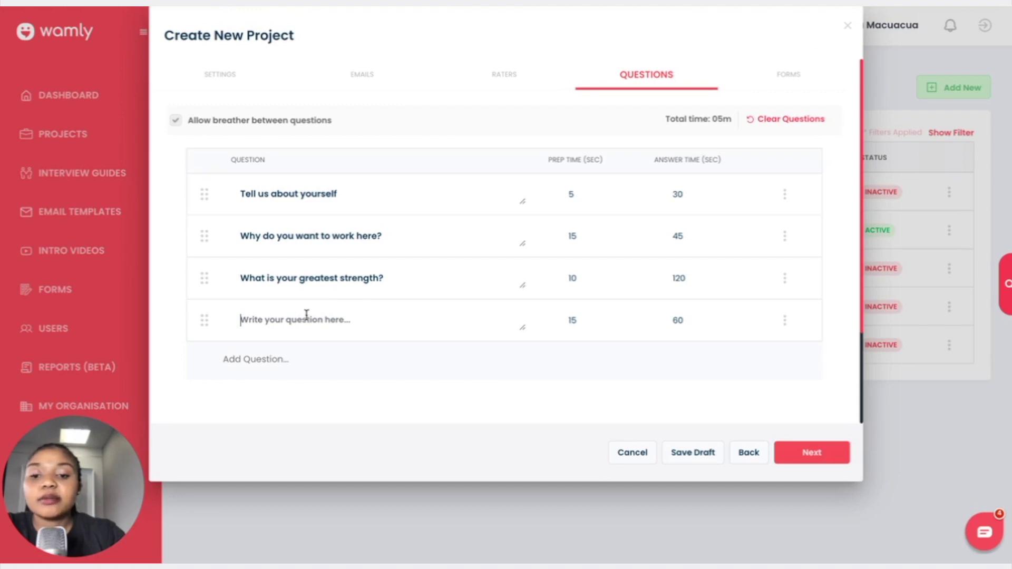
{"action": "type", "text": "What is your name?"}
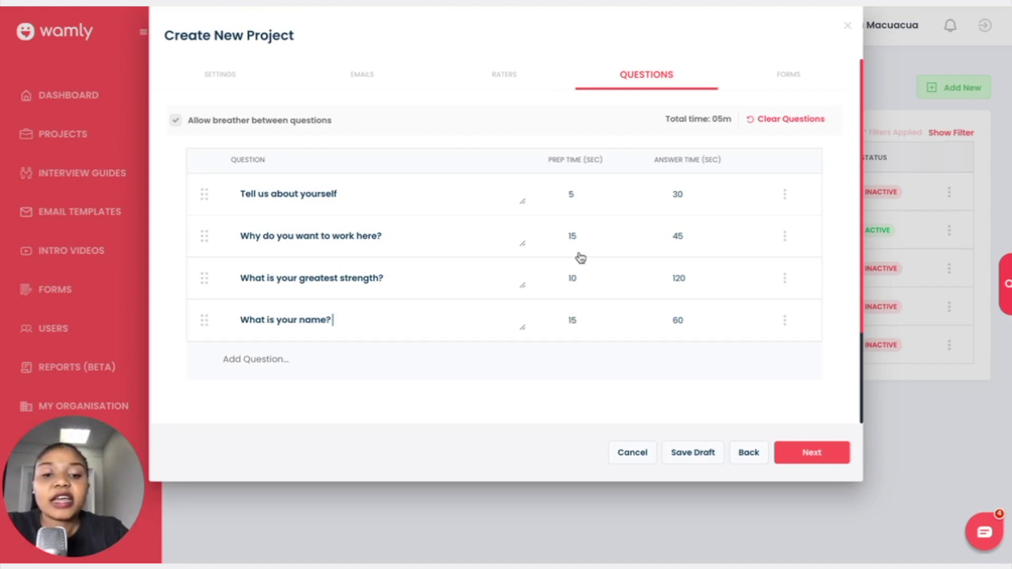
{"action": "left_click", "coordinate": [573, 194]}
{"action": "key", "text": "BackSpace"}
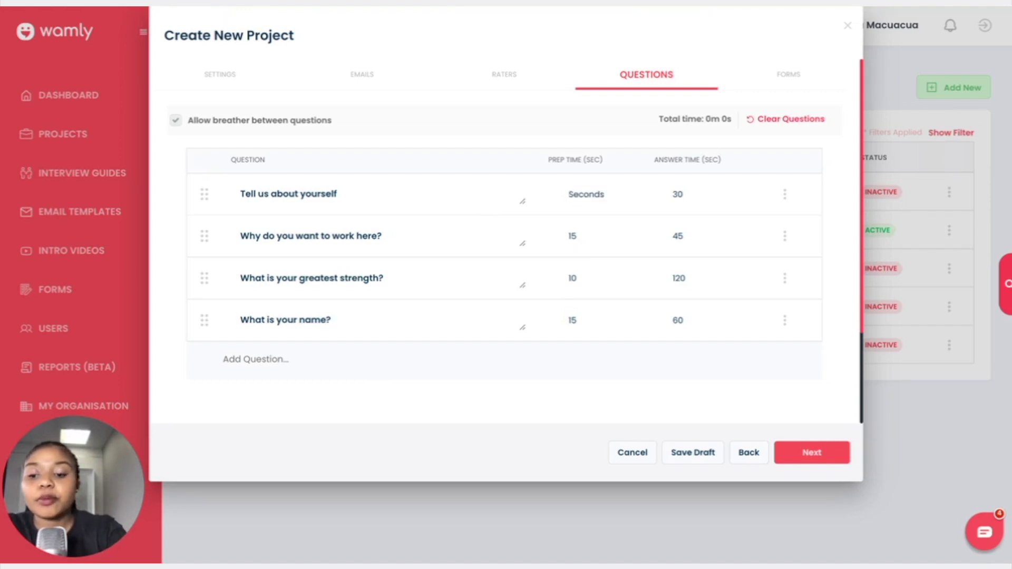
{"action": "type", "text": "10"}
{"action": "left_click", "coordinate": [695, 194]}
{"action": "key", "text": "BackSpace"}
{"action": "key", "text": "BackSpace"}
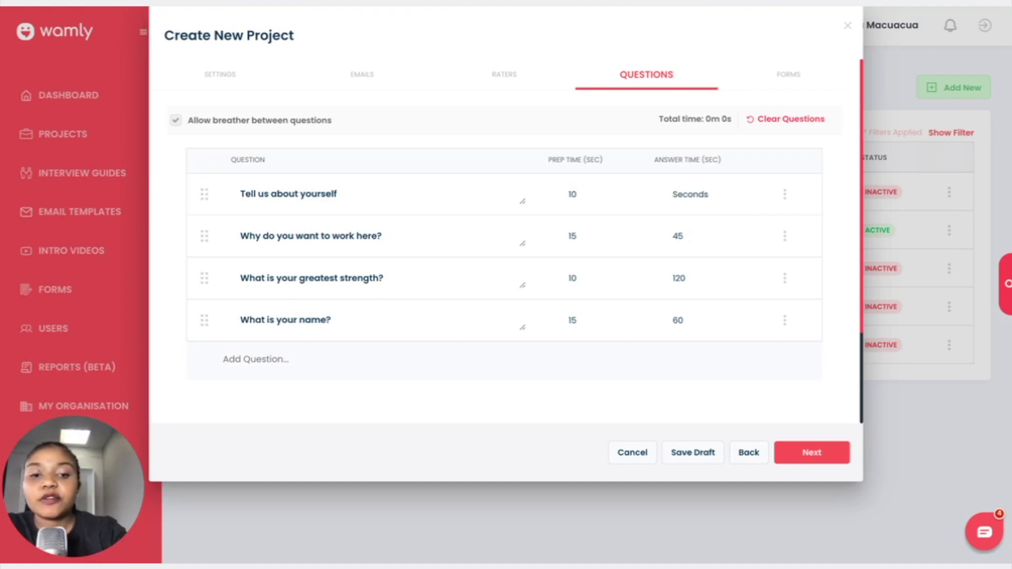
{"action": "type", "text": "60"}
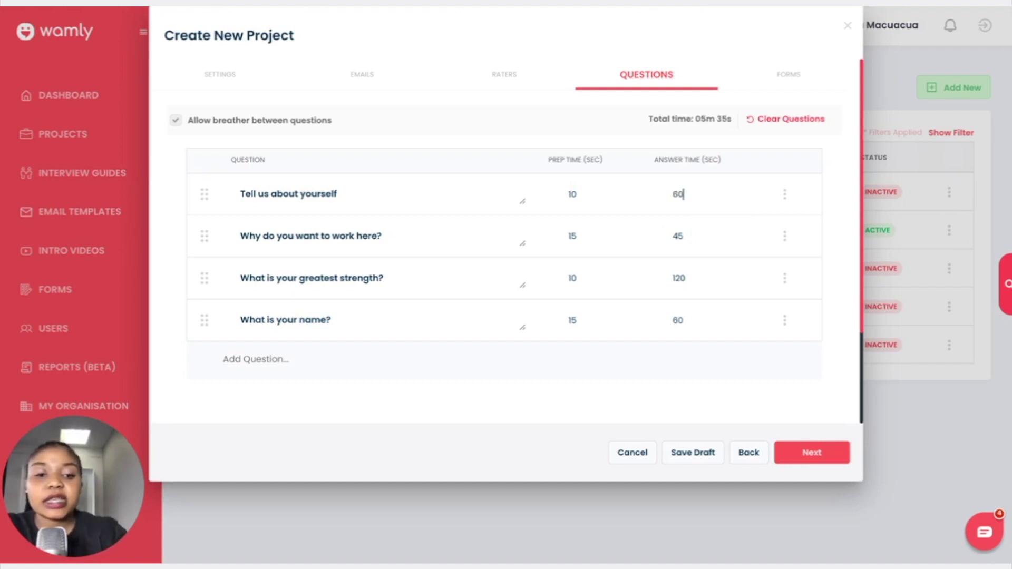
- Set the new question's answer time to 30 seconds and keep breathers between questions on
{"action": "left_click", "coordinate": [689, 319]}
{"action": "key", "text": "BackSpace"}
{"action": "key", "text": "BackSpace"}
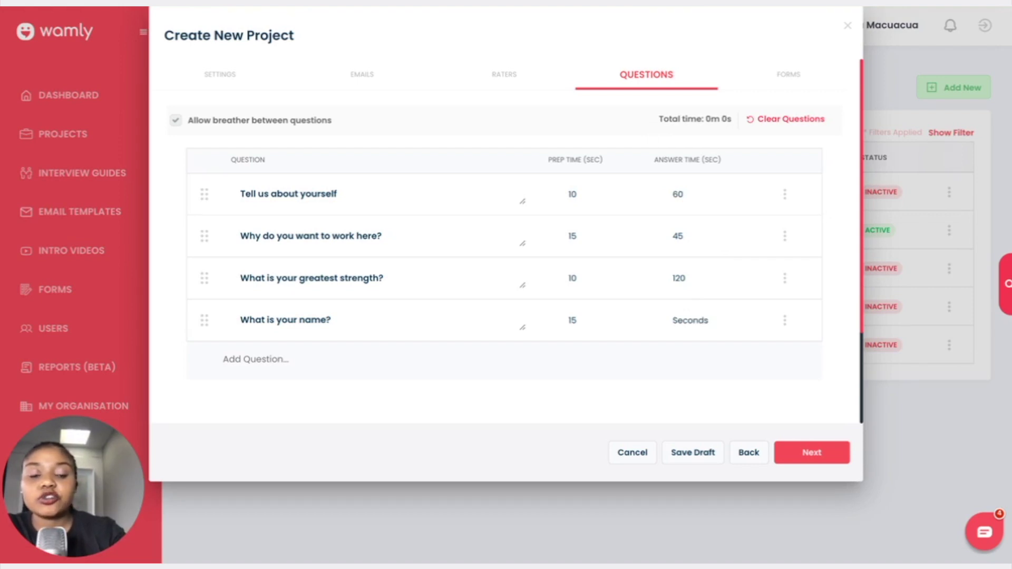
{"action": "type", "text": "30"}
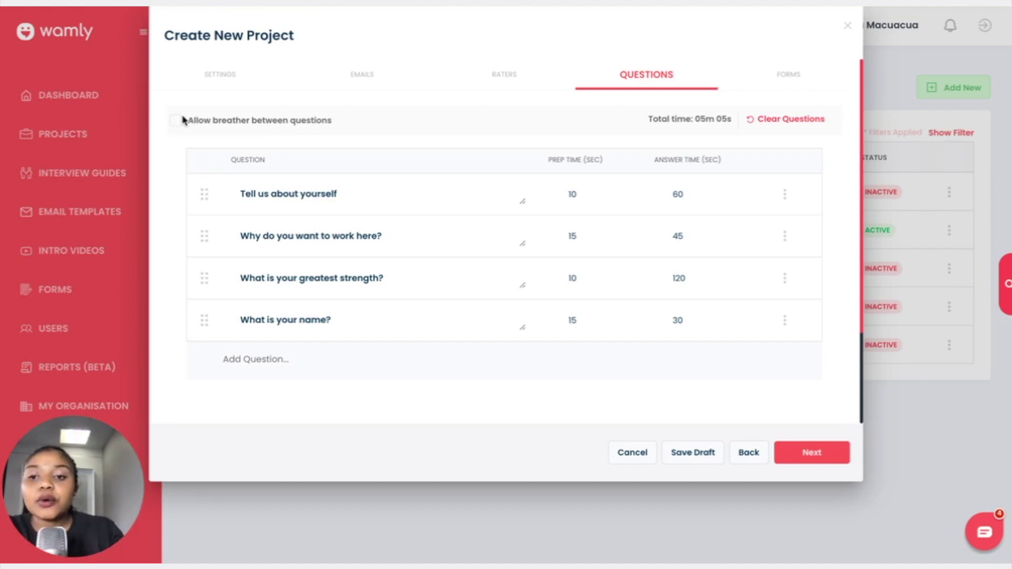
{"action": "left_click", "coordinate": [175, 122]}
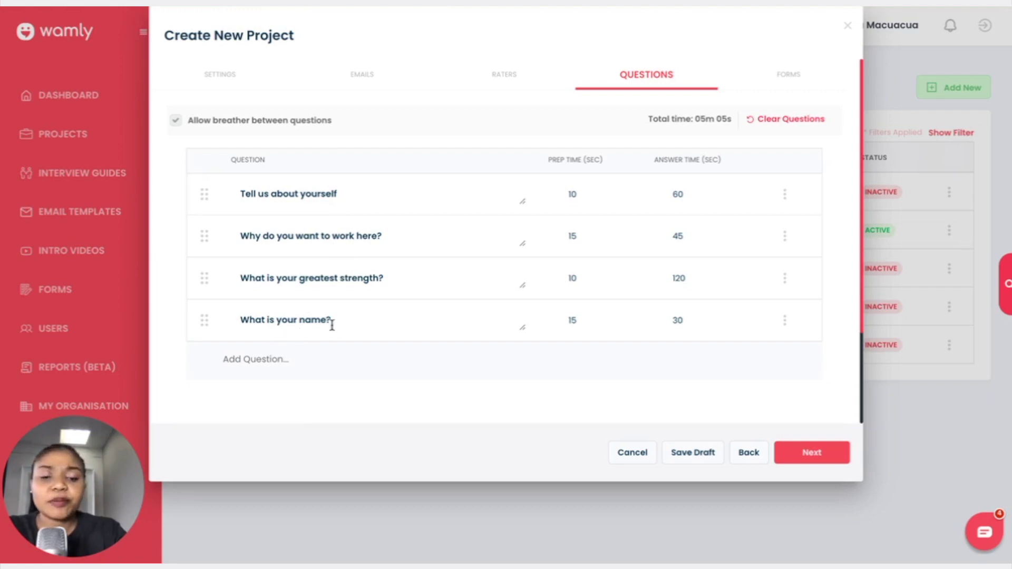
{"action": "left_click", "coordinate": [787, 322]}
- Delete the 'What is your name?' question from the project
{"action": "left_click", "coordinate": [787, 349]}
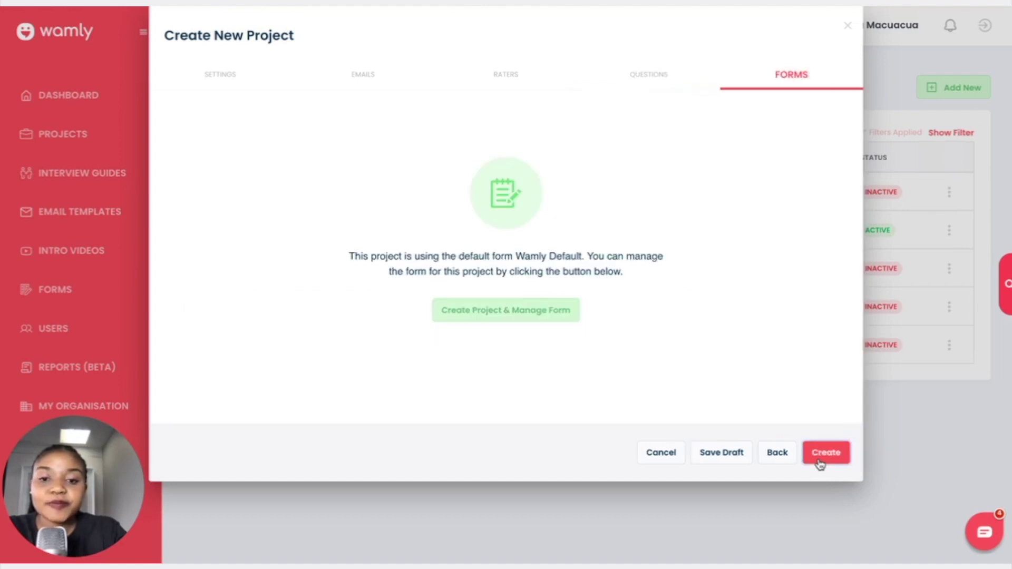
- Create the project, then preview the Wamly Default candidate form and close the preview
{"action": "left_click", "coordinate": [531, 316]}
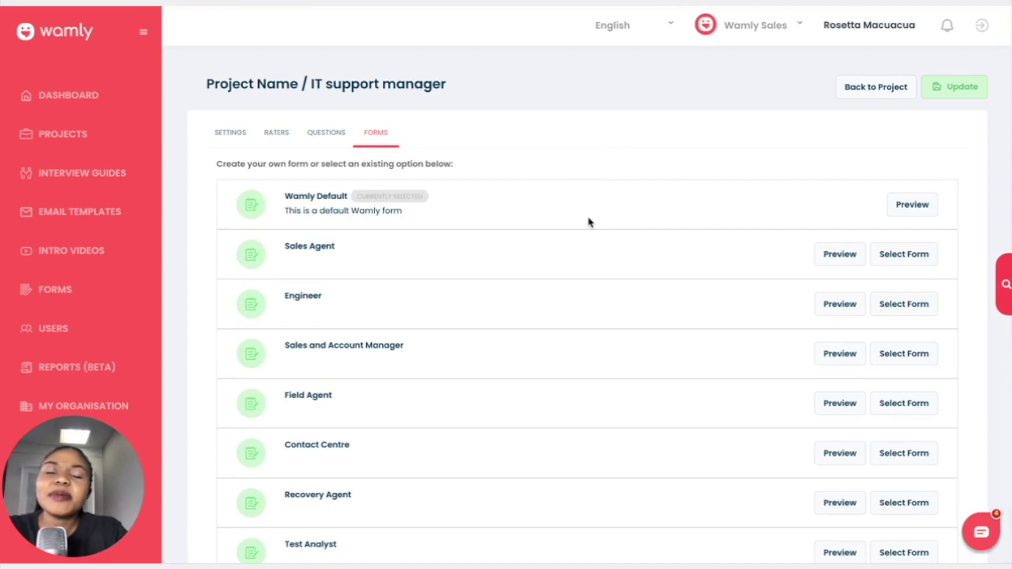
{"action": "left_click", "coordinate": [915, 214]}
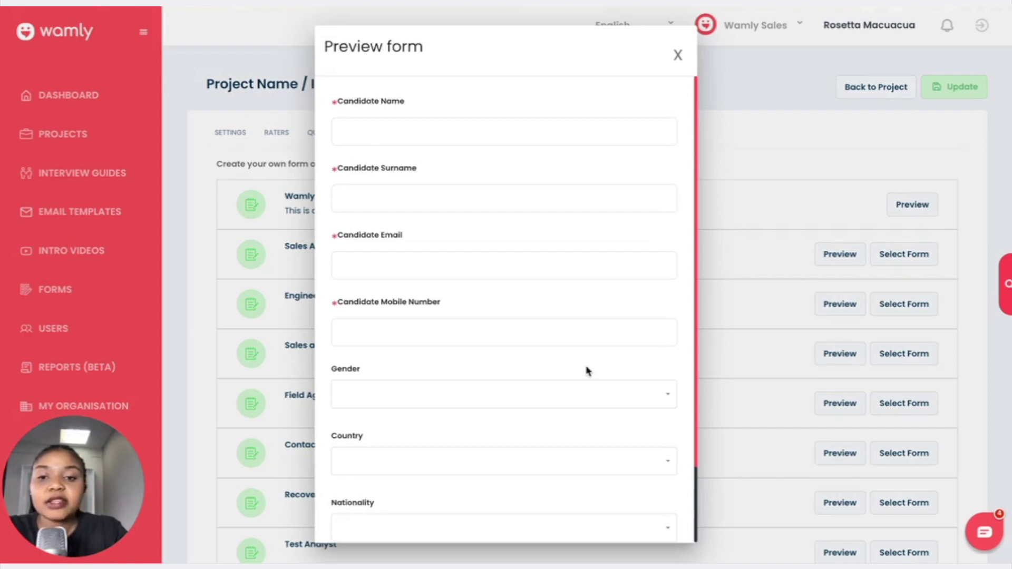
{"action": "scroll", "coordinate": [587, 370], "scroll_direction": "down", "scroll_amount": 2}
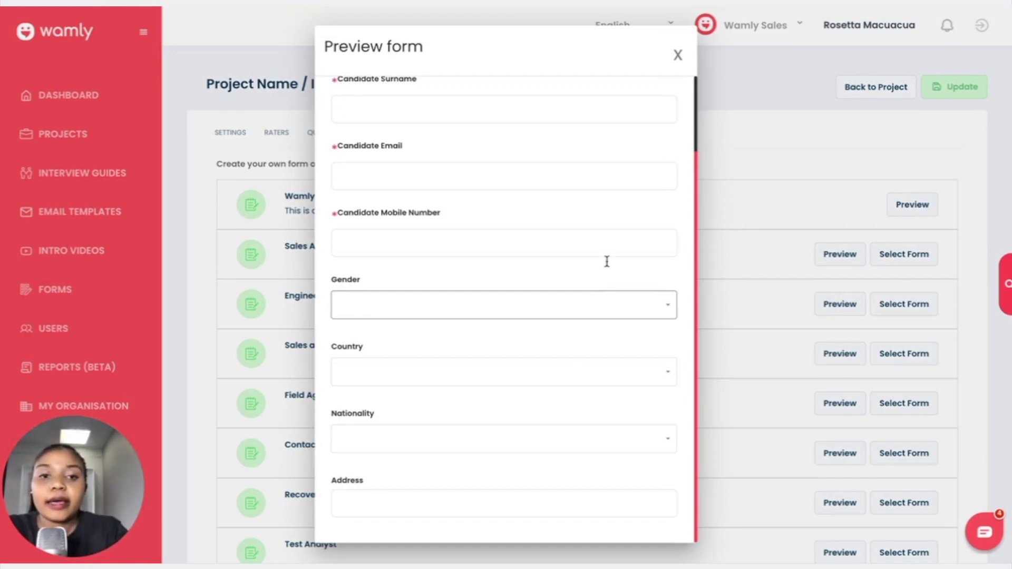
{"action": "left_click", "coordinate": [678, 58]}
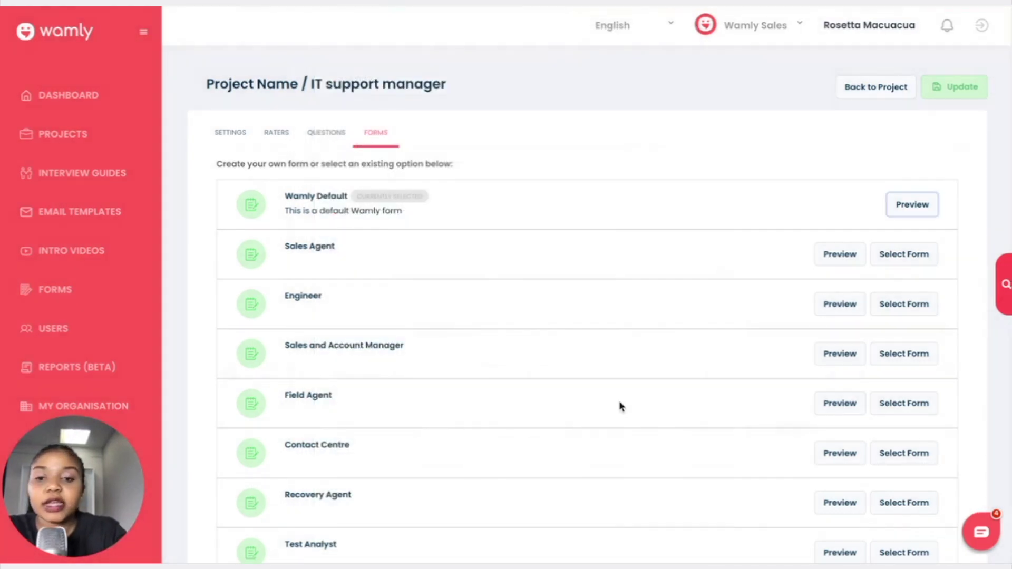
- Scroll the Forms list down to show all templates through HR Manager
{"action": "scroll", "coordinate": [620, 406], "scroll_direction": "down", "scroll_amount": 5}
{"action": "scroll", "coordinate": [621, 402], "scroll_direction": "down", "scroll_amount": 1}
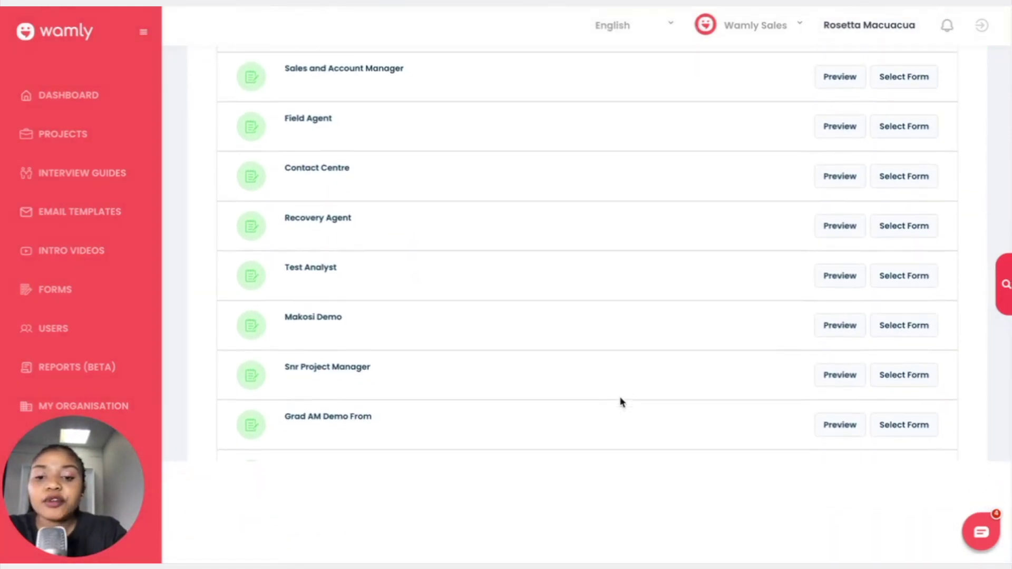
{"action": "scroll", "coordinate": [620, 402], "scroll_direction": "down", "scroll_amount": 1}
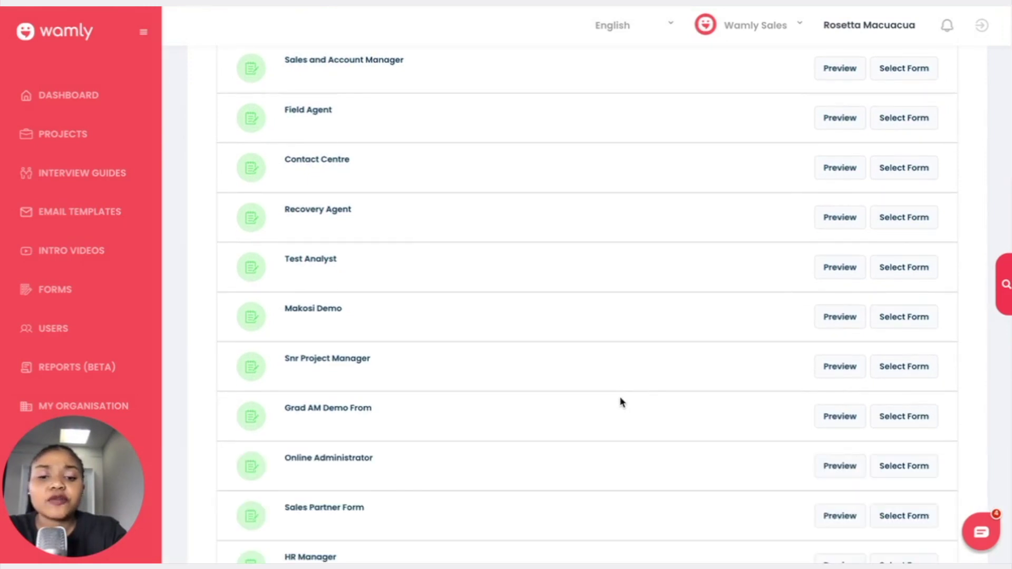
{"action": "scroll", "coordinate": [622, 402], "scroll_direction": "down", "scroll_amount": 1}
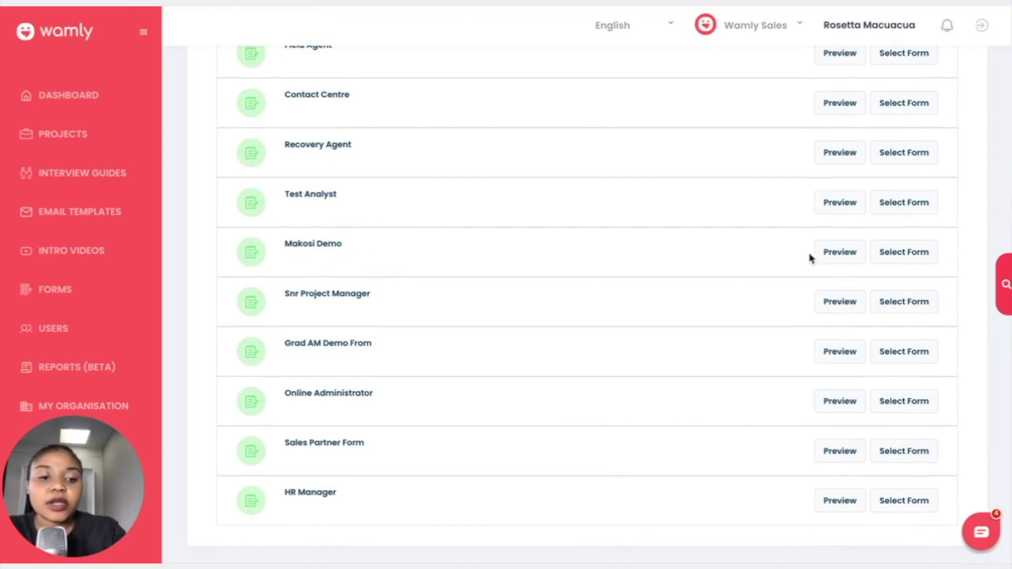
- Preview the Makosi Demo form, select it as the project's form and save with Update
{"action": "left_click", "coordinate": [839, 255]}
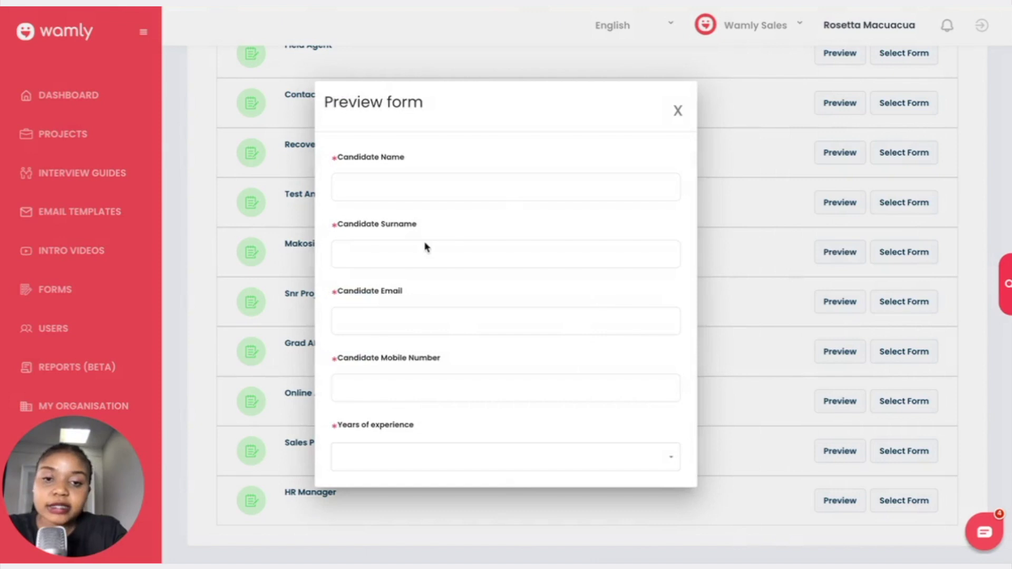
{"action": "left_click", "coordinate": [677, 110]}
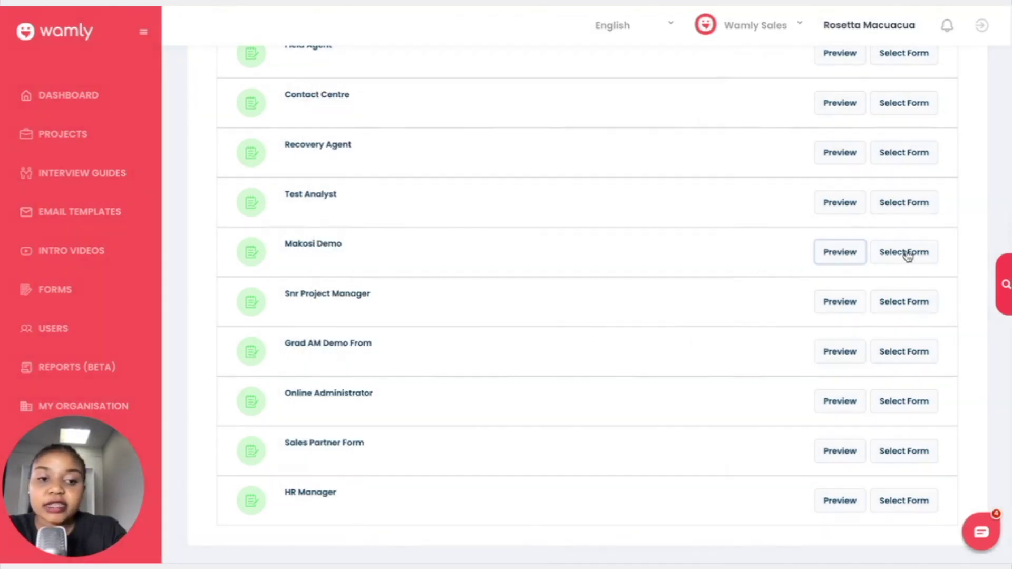
{"action": "left_click", "coordinate": [906, 252]}
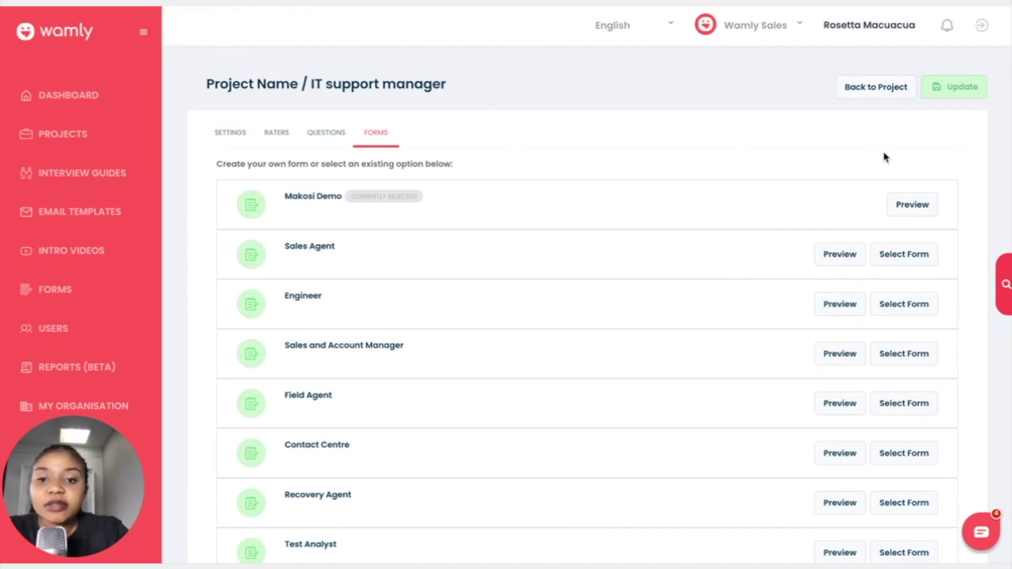
{"action": "left_click", "coordinate": [967, 94]}
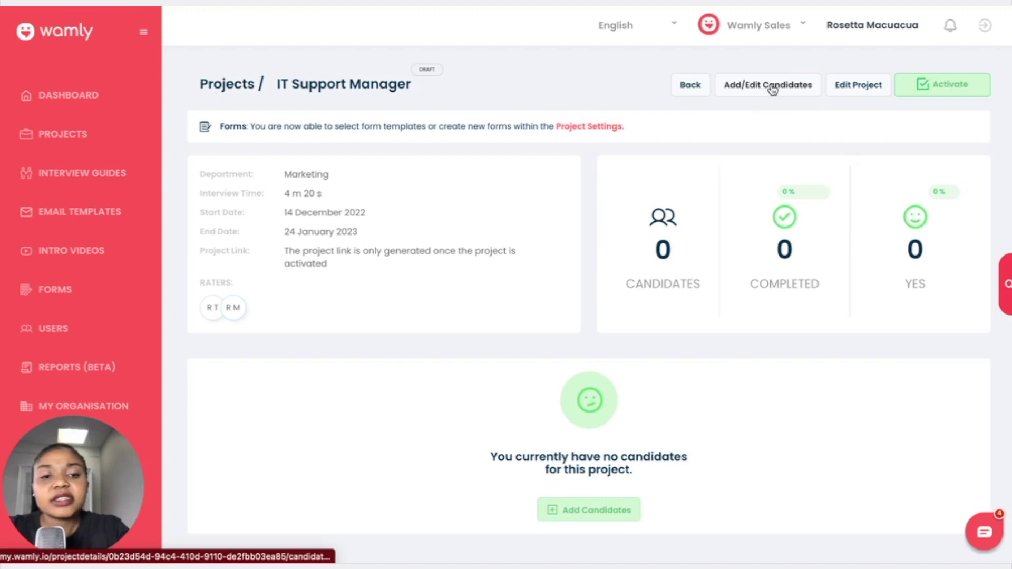
- Go to the IT Support Manager project's candidates page
{"action": "left_click", "coordinate": [595, 514]}
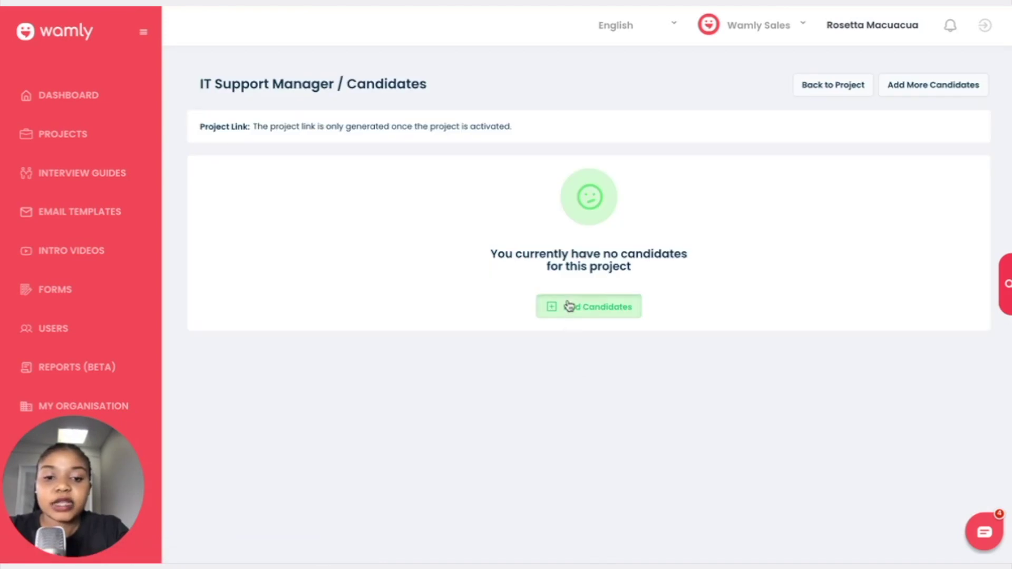
- Choose Option 1 - Add Manually as the way to add candidates
{"action": "left_click", "coordinate": [569, 306]}
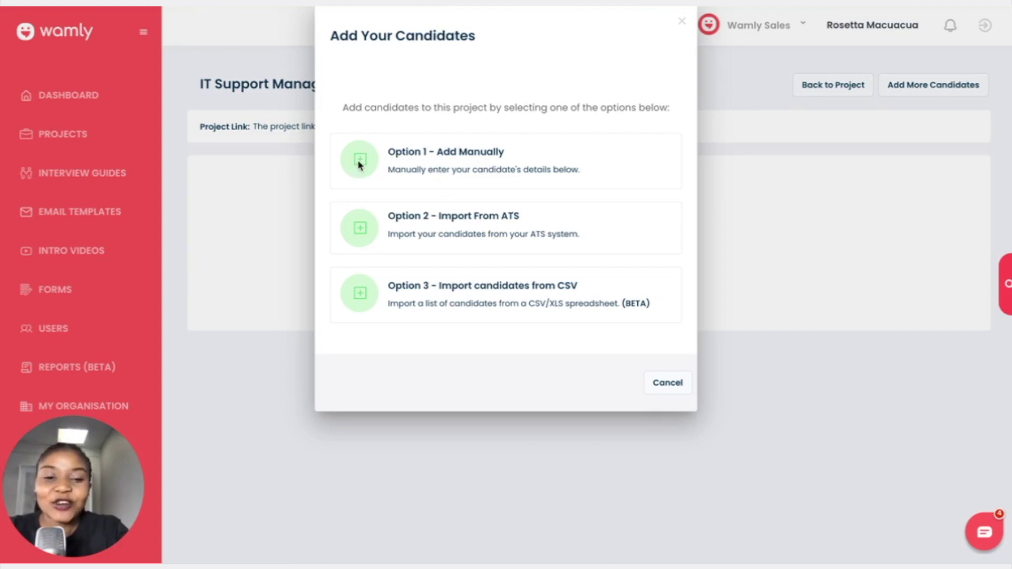
{"action": "left_click", "coordinate": [393, 157]}
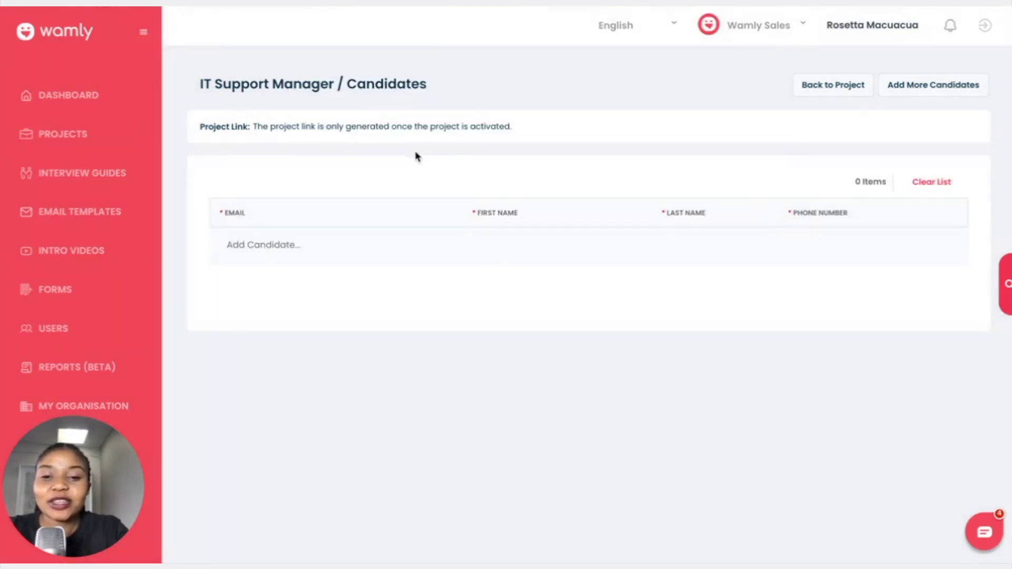
- Enter one candidate's email, first name, last name and phone number, save, and dismiss the summary
{"action": "left_click", "coordinate": [248, 246]}
{"action": "left_click", "coordinate": [263, 248]}
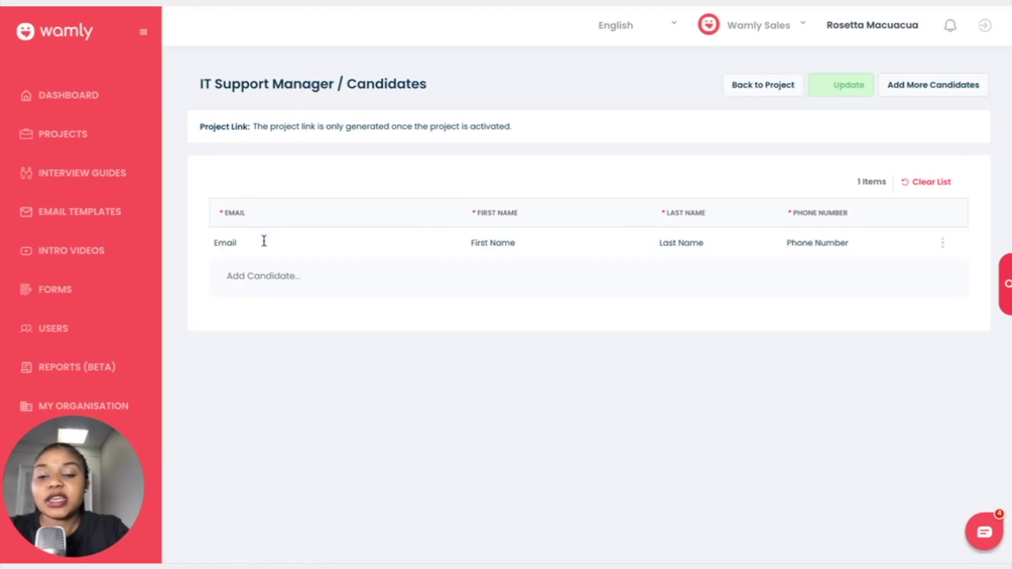
{"action": "left_click", "coordinate": [263, 241]}
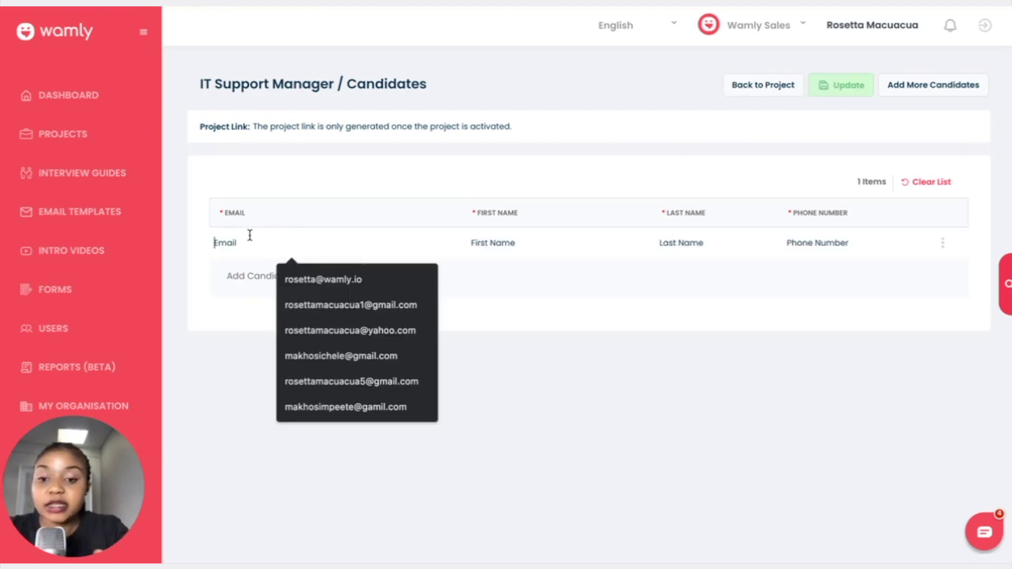
{"action": "left_click", "coordinate": [327, 356]}
{"action": "left_click", "coordinate": [505, 242]}
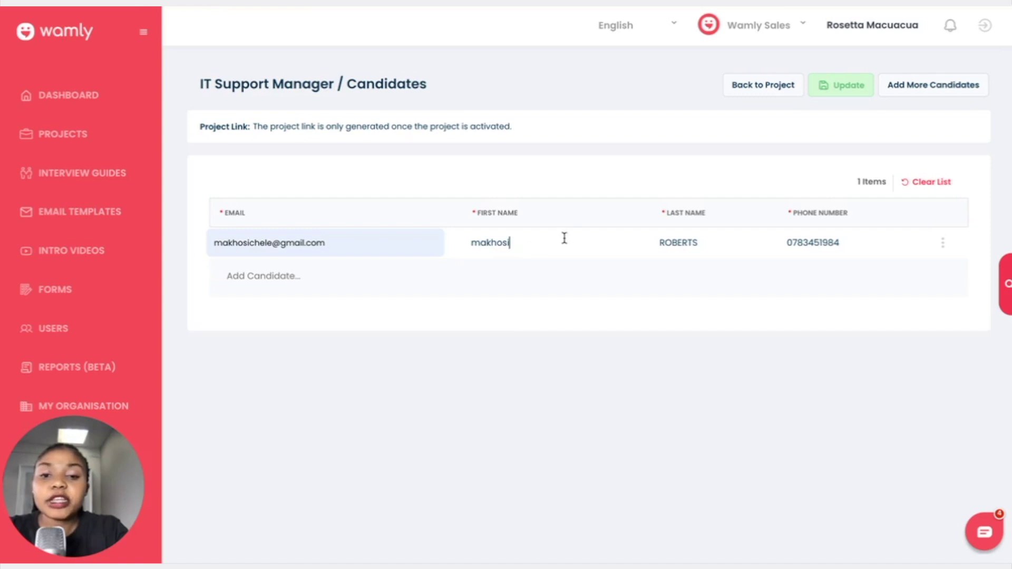
{"action": "left_click", "coordinate": [704, 244]}
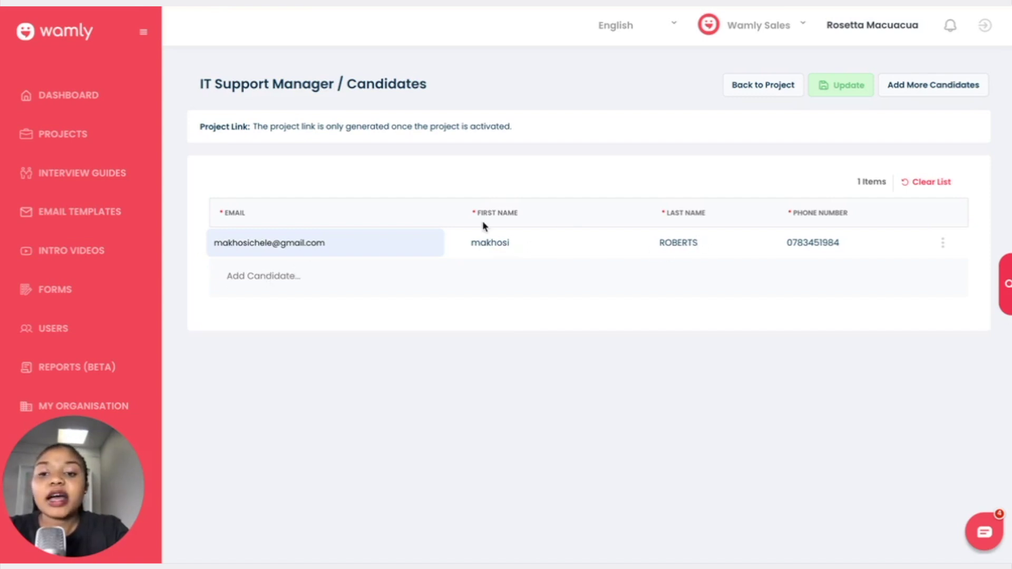
{"action": "left_click", "coordinate": [479, 243]}
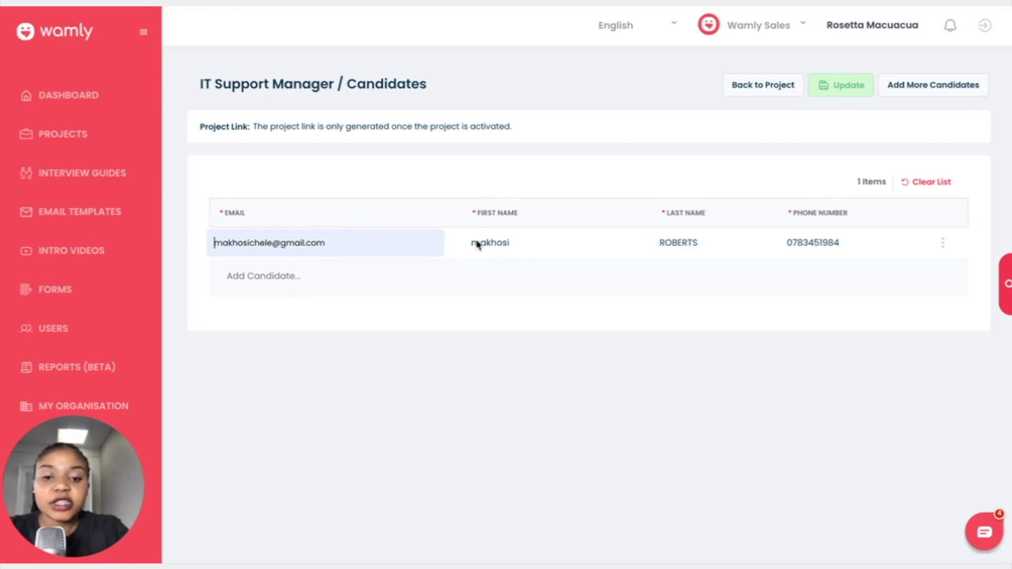
{"action": "left_click", "coordinate": [707, 237]}
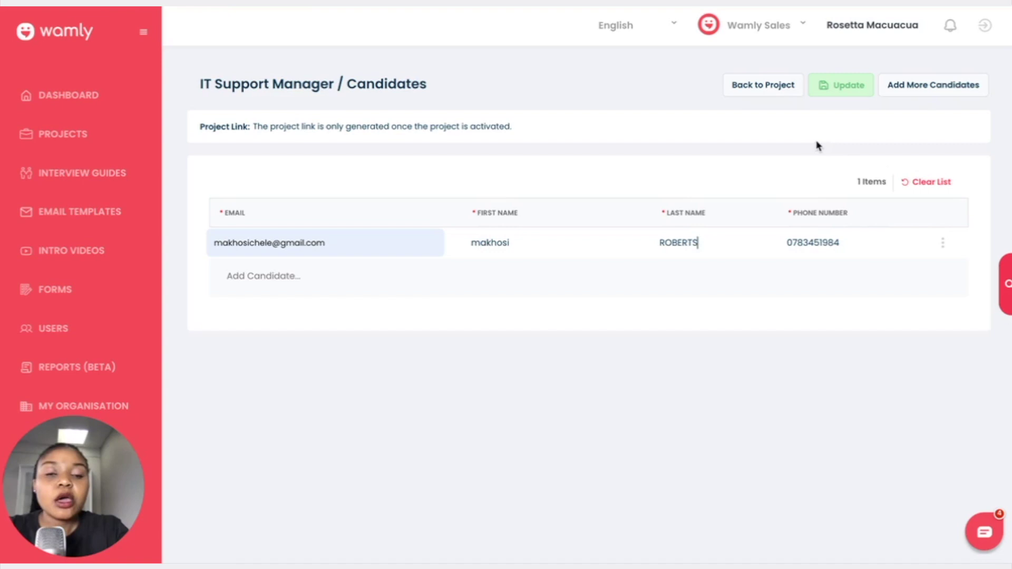
{"action": "left_click", "coordinate": [837, 85]}
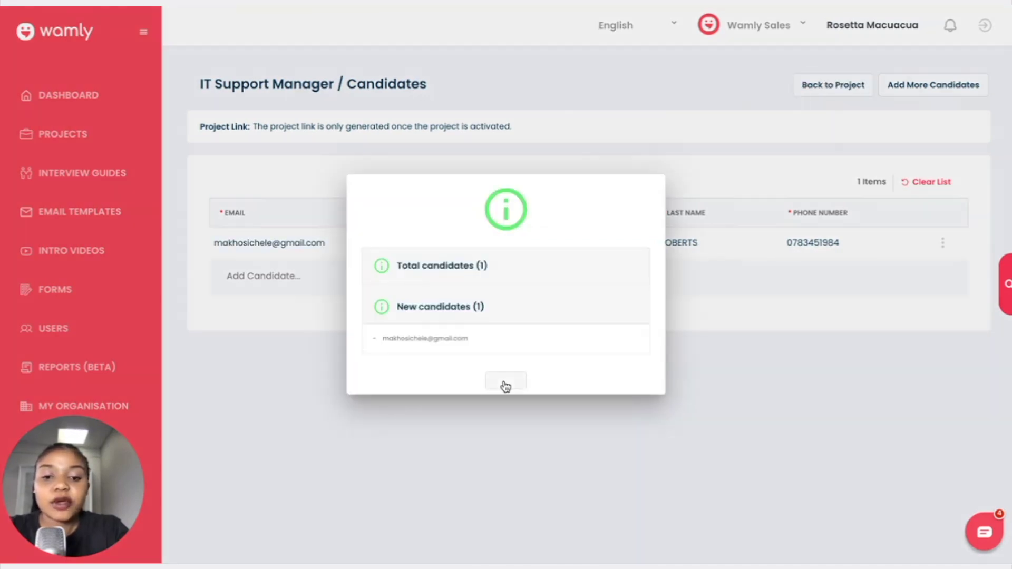
{"action": "left_click", "coordinate": [506, 386]}
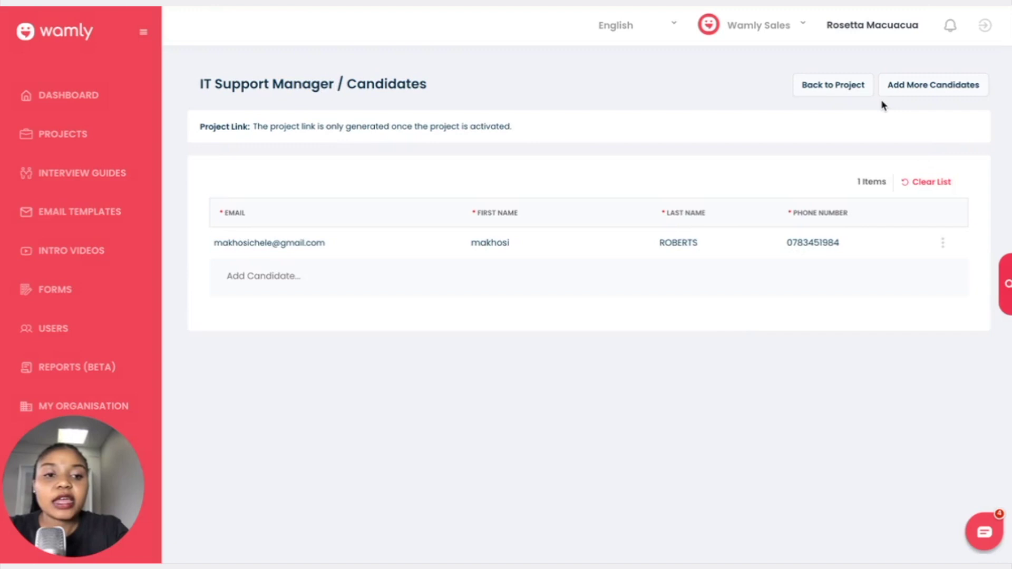
- Return to the project overview, confirming Leave in the 'Leave current page?' dialog
{"action": "left_click", "coordinate": [846, 95]}
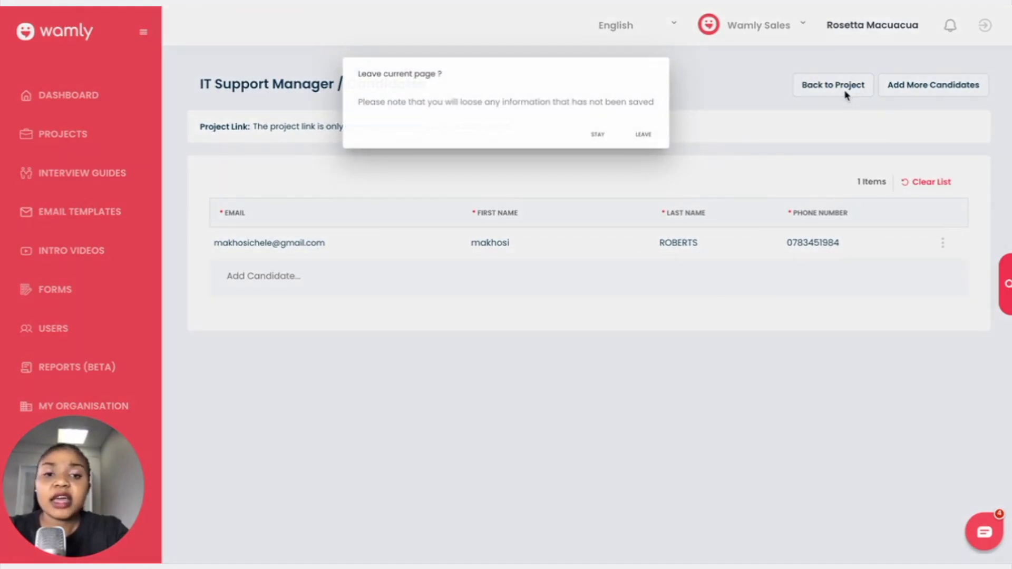
{"action": "left_click", "coordinate": [646, 138]}
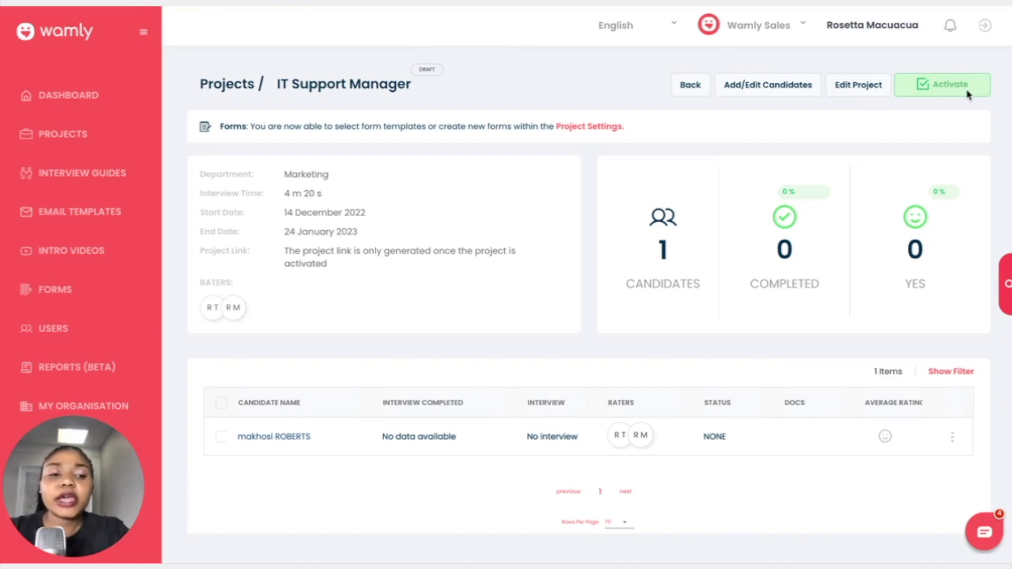
- Activate the IT Support Manager project and close the 'project is live' message
{"action": "left_click", "coordinate": [928, 88]}
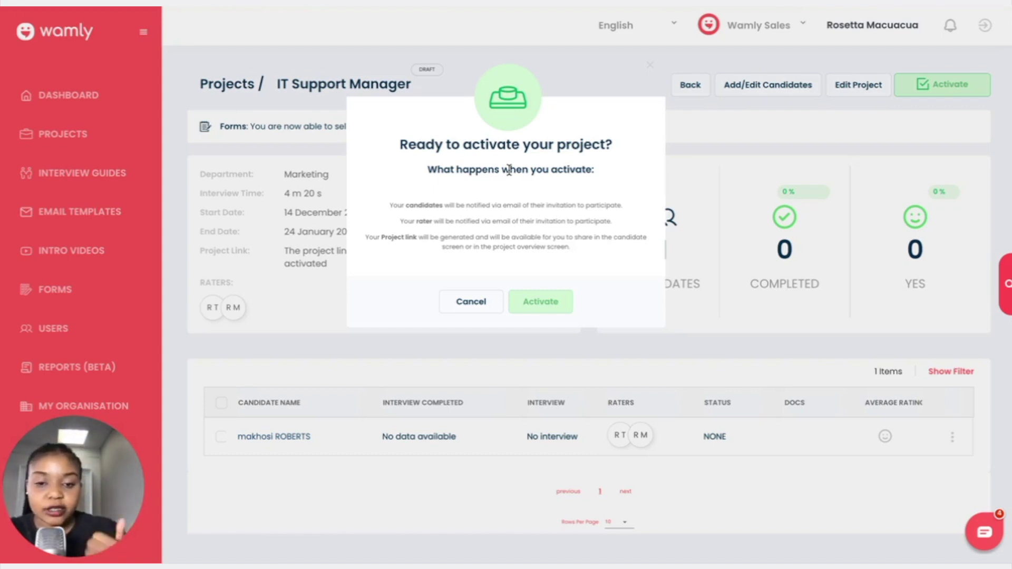
{"action": "left_click", "coordinate": [541, 303]}
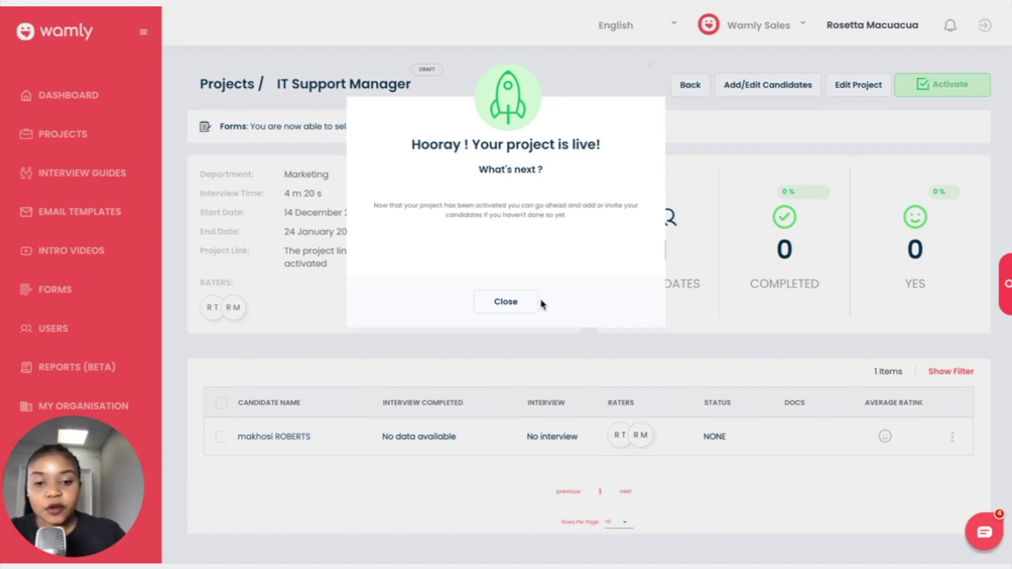
{"action": "left_click", "coordinate": [507, 304]}
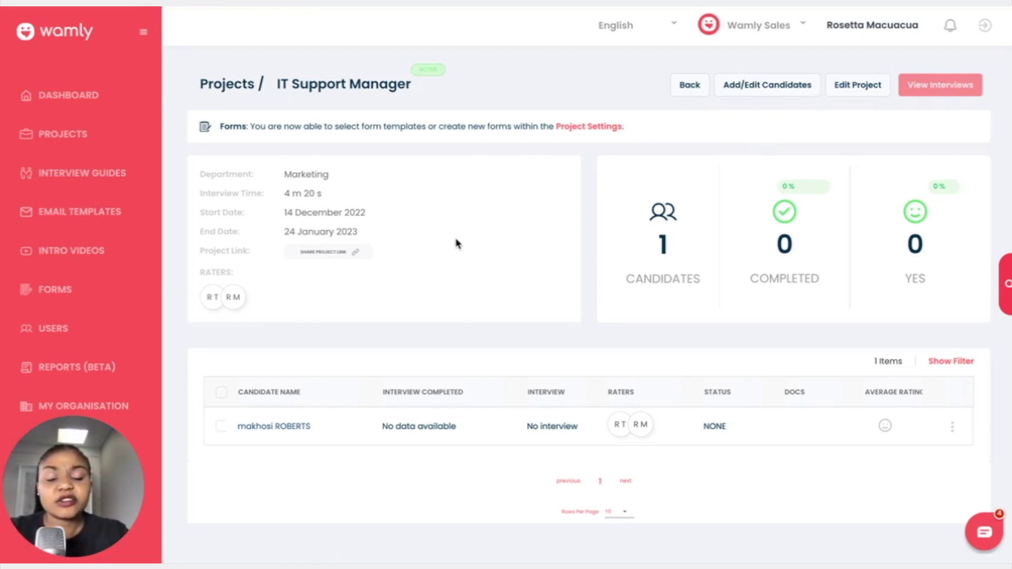
- Copy the project's shareable link from the Share Project Link window, then close it
{"action": "left_click", "coordinate": [330, 255]}
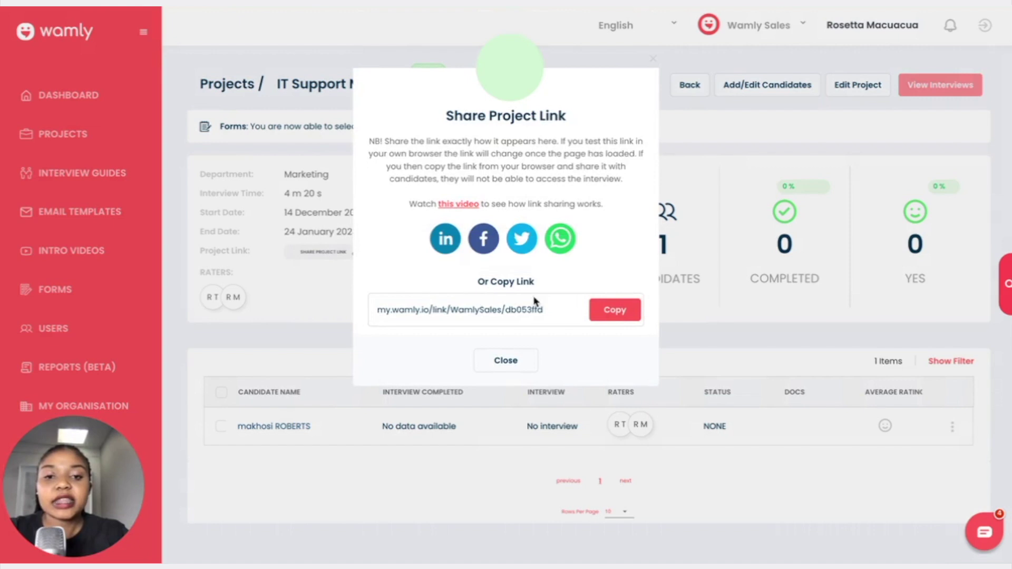
{"action": "left_click", "coordinate": [616, 314]}
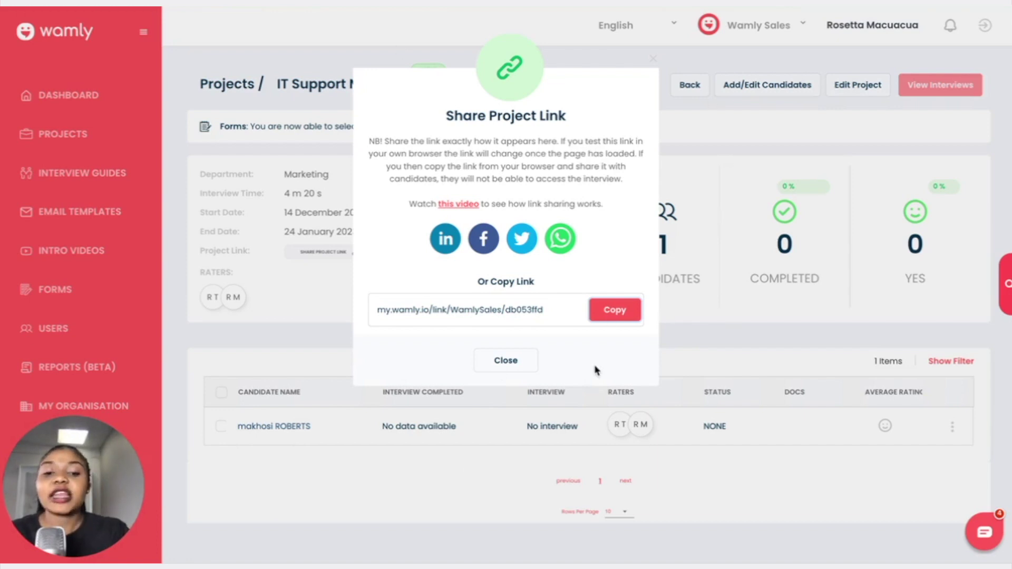
{"action": "left_click", "coordinate": [503, 362]}
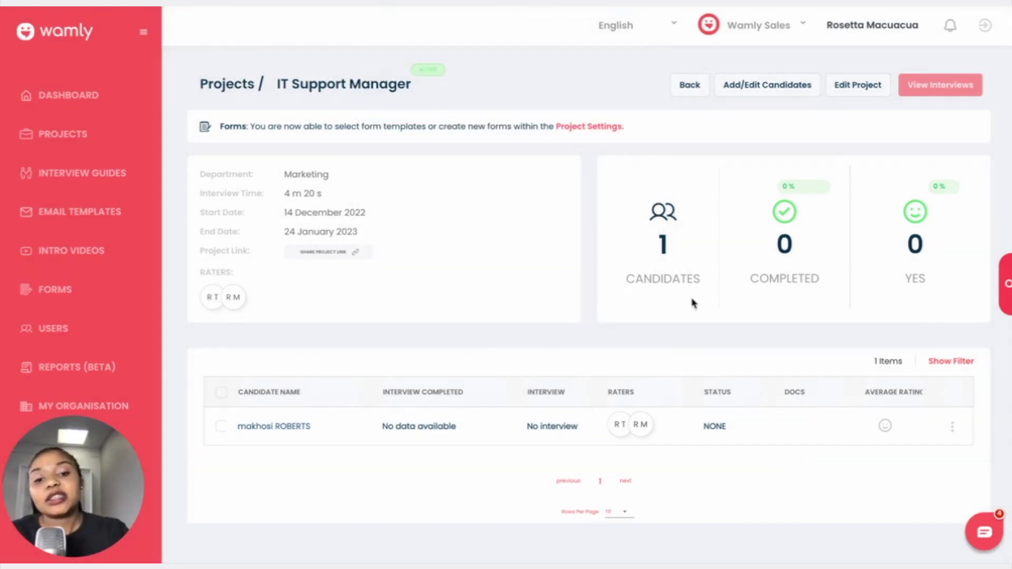